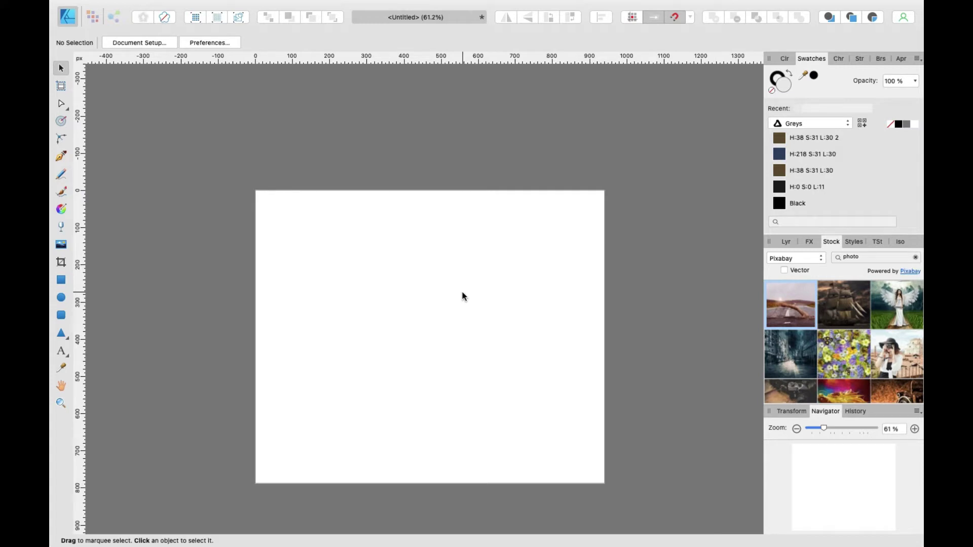
Add large artistic text reading 'Vector' with 'Raster' on a line below it
{"action": "key", "text": "t"}
{"action": "left_click_drag", "start_coordinate": [330, 289], "coordinate": [364, 289]}
{"action": "type", "text": "Vector"}
{"action": "key", "text": "Return"}
{"action": "key", "text": "Return"}
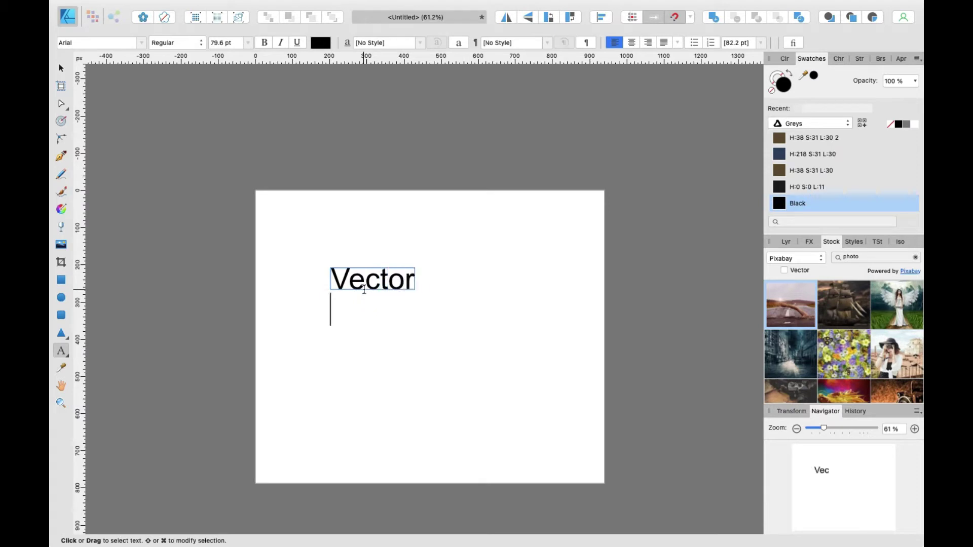
{"action": "type", "text": "Raster"}
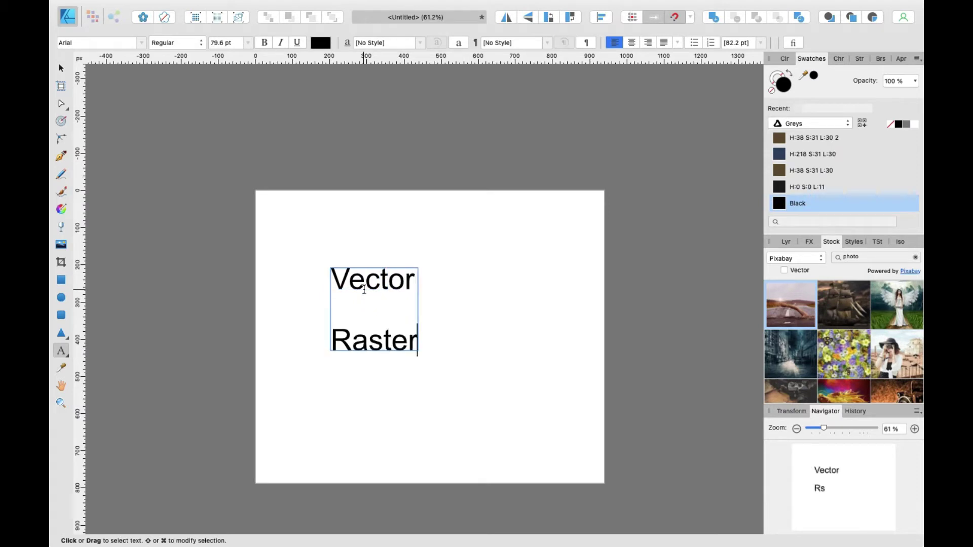
{"action": "key", "text": "Escape"}
{"action": "key", "text": "Escape"}
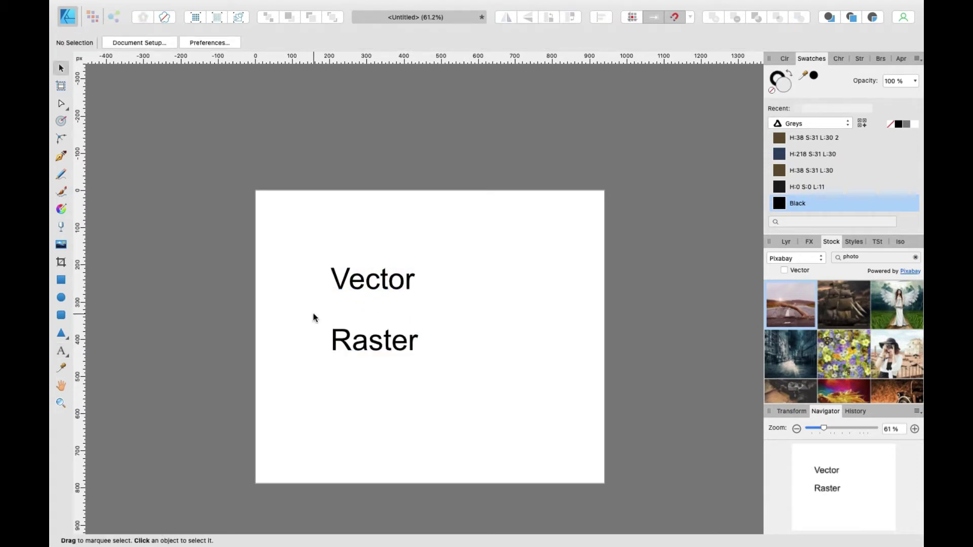
Re-enter the text and select the word Raster, then leave text editing
{"action": "double_click", "coordinate": [349, 335]}
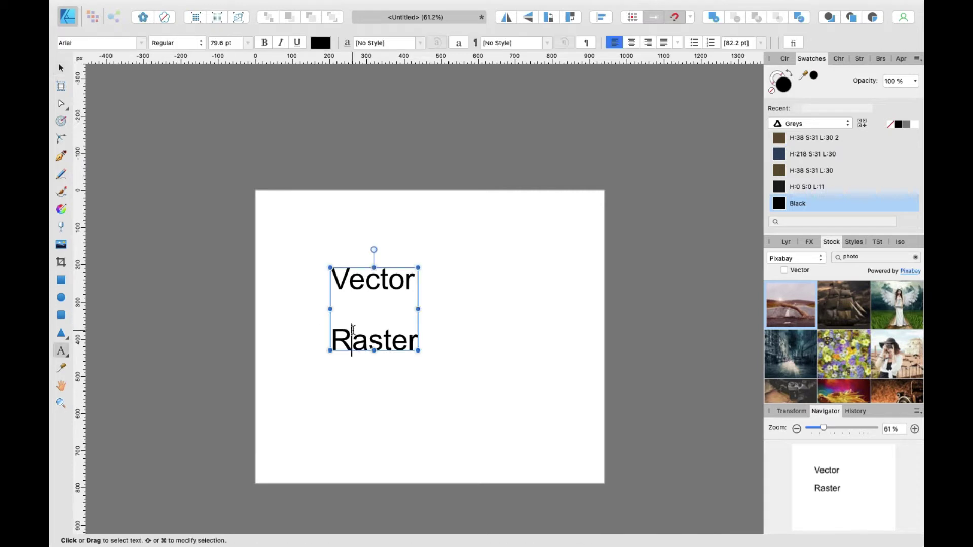
{"action": "key", "text": "Escape"}
{"action": "key", "text": "Escape"}
{"action": "scroll", "coordinate": [311, 335], "scroll_direction": "right", "scroll_amount": 3}
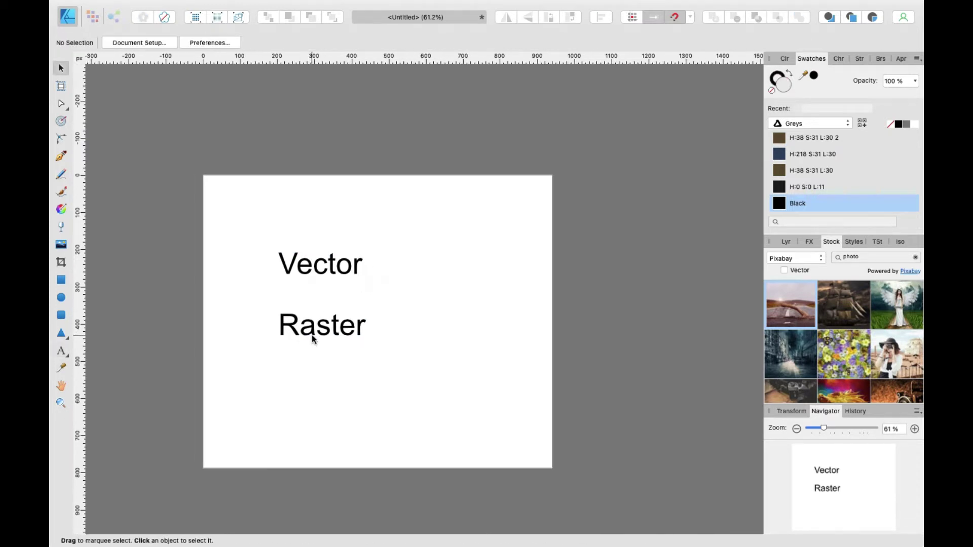
{"action": "double_click", "coordinate": [312, 336]}
{"action": "double_click", "coordinate": [313, 335]}
{"action": "key", "text": "Escape"}
{"action": "key", "text": "Escape"}
Shift the browser window slightly left, then drag the first Pixabay stock photo onto the canvas
{"action": "key", "text": "ctrl+Left"}
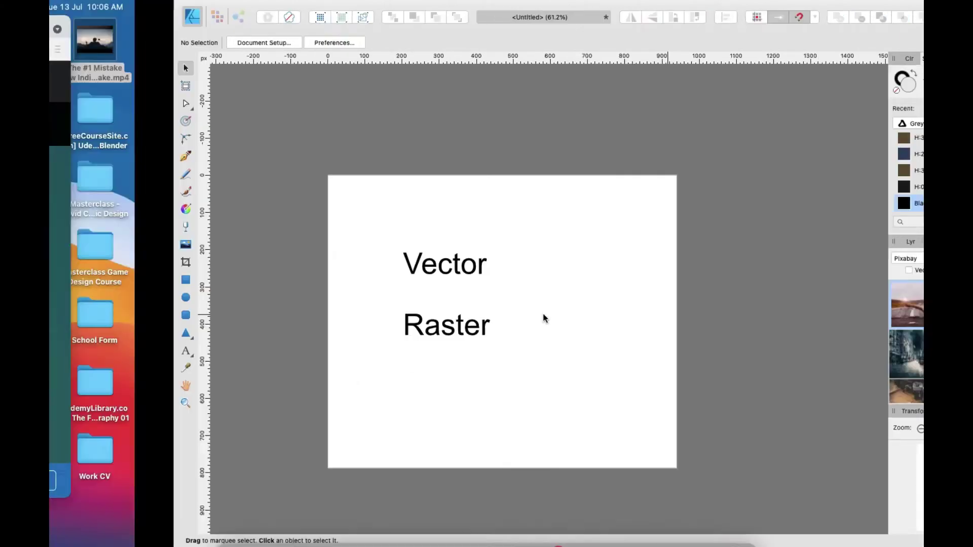
{"action": "left_click_drag", "start_coordinate": [688, 32], "coordinate": [632, 32]}
{"action": "key", "text": "ctrl+Right"}
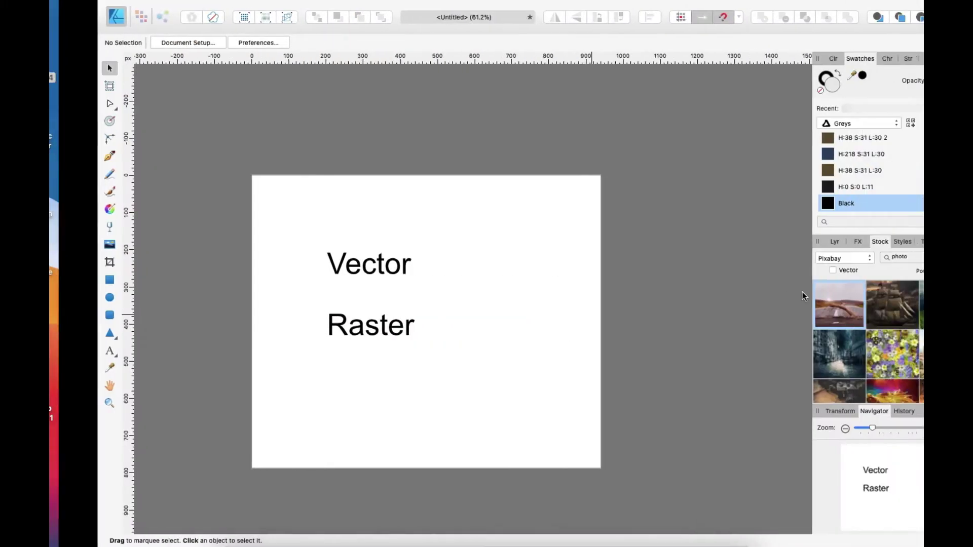
{"action": "left_click_drag", "start_coordinate": [797, 309], "coordinate": [353, 296]}
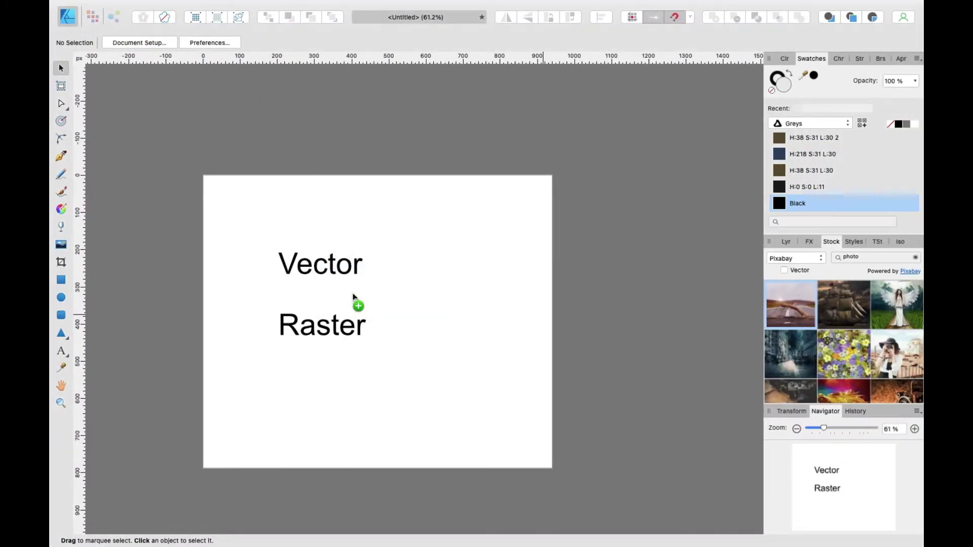
Drop the swimmer-on-road Pixabay photo onto the canvas
{"action": "left_click_drag", "start_coordinate": [354, 297], "coordinate": [354, 297]}
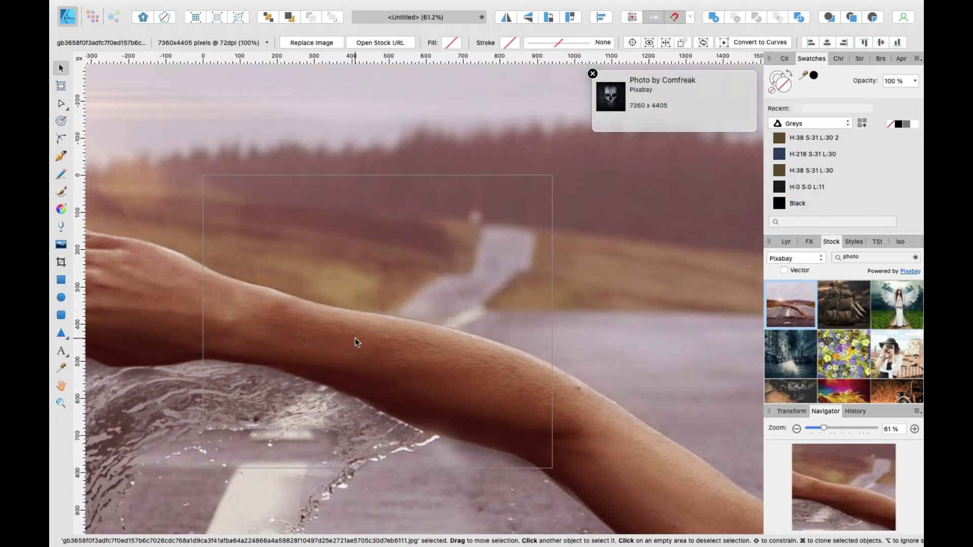
{"action": "scroll", "coordinate": [355, 338], "scroll_direction": "up", "scroll_amount": 15}
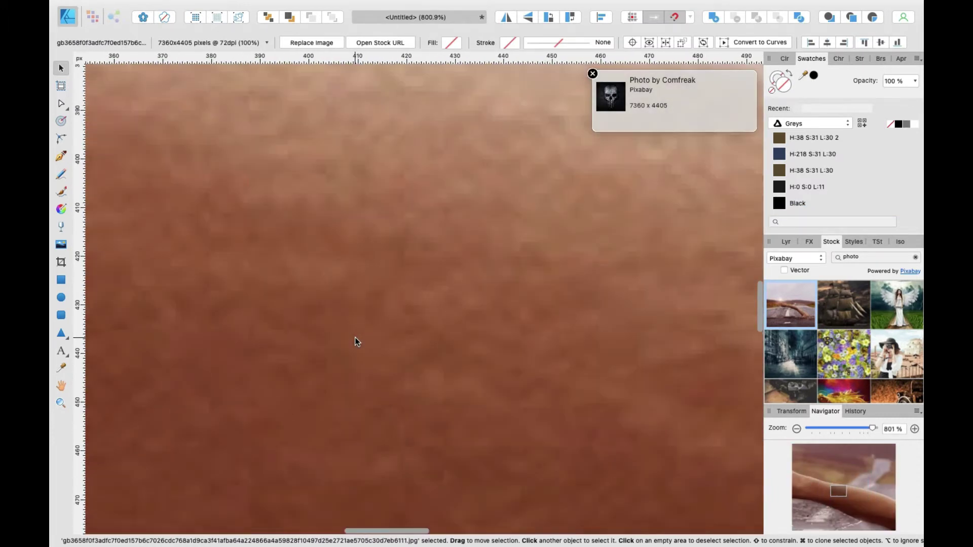
{"action": "scroll", "coordinate": [355, 338], "scroll_direction": "up", "scroll_amount": 5}
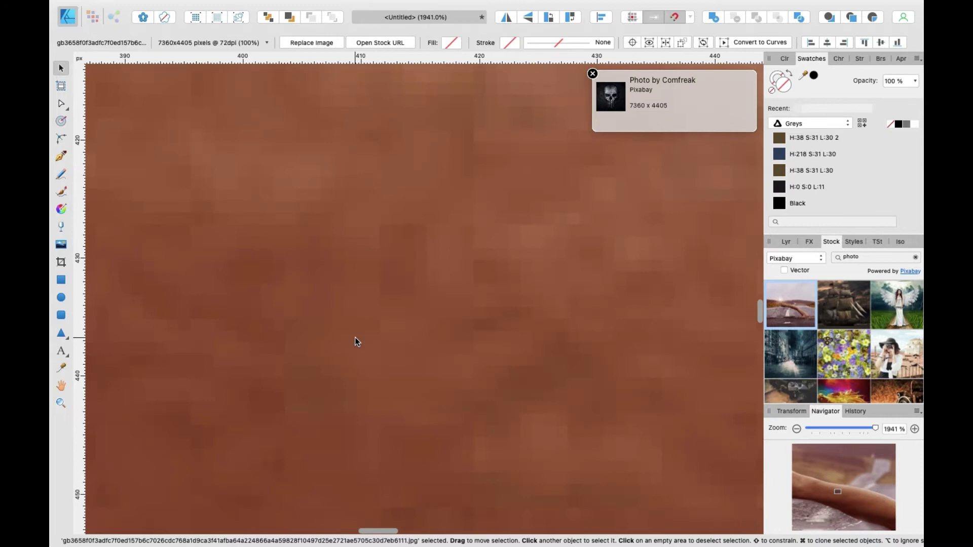
{"action": "scroll", "coordinate": [402, 287], "scroll_direction": "up", "scroll_amount": 10}
{"action": "scroll", "coordinate": [403, 287], "scroll_direction": "right", "scroll_amount": 2}
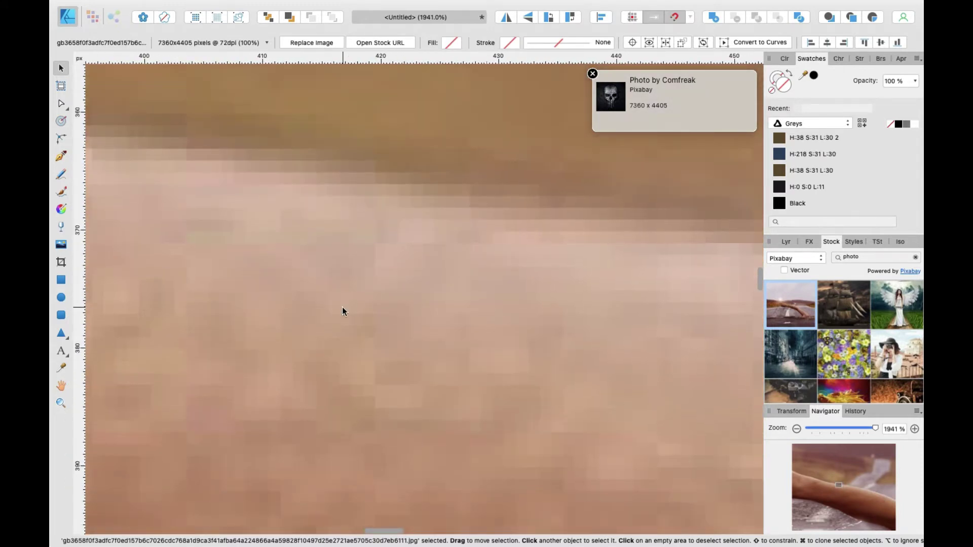
{"action": "scroll", "coordinate": [342, 311], "scroll_direction": "down", "scroll_amount": 3}
{"action": "scroll", "coordinate": [259, 339], "scroll_direction": "up", "scroll_amount": 4}
Try the Rectangle tool on the photo, then delete the extra test rectangles
{"action": "key", "text": "m"}
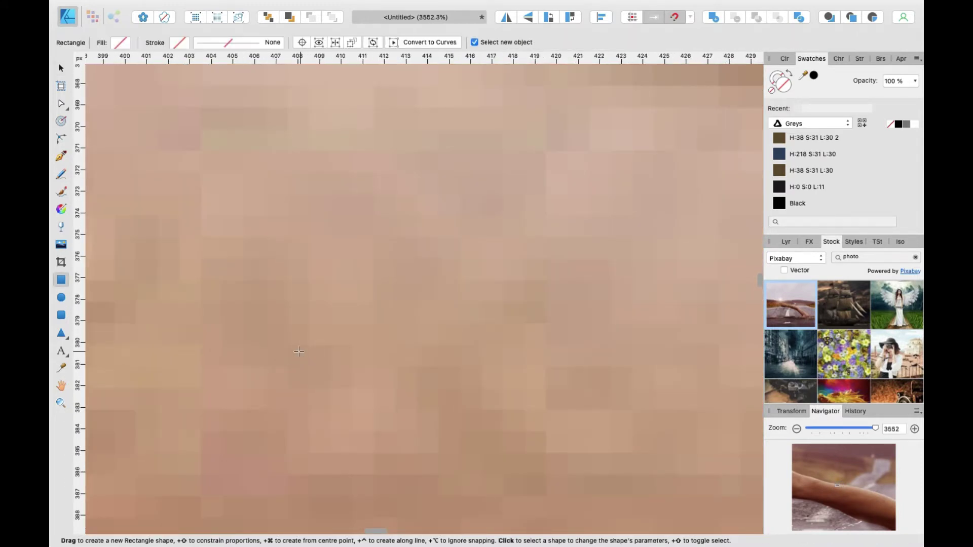
{"action": "mouse_move", "coordinate": [287, 347]}
{"action": "left_mouse_down"}
{"action": "mouse_move", "coordinate": [334, 384]}
{"action": "mouse_move", "coordinate": [321, 380]}
{"action": "mouse_move", "coordinate": [420, 372]}
{"action": "left_mouse_up"}
{"action": "key", "text": "v"}
{"action": "left_click", "coordinate": [136, 267]}
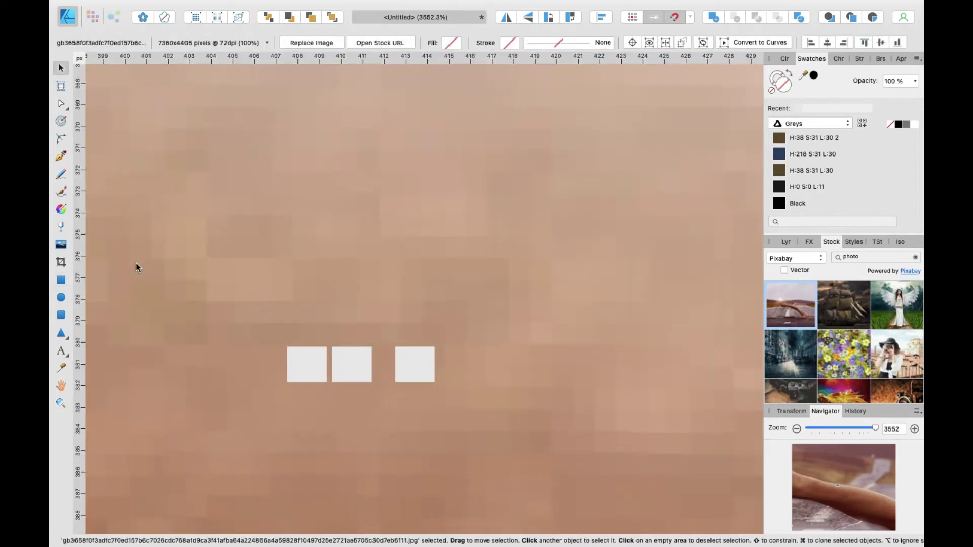
{"action": "key", "text": "Delete"}
{"action": "key", "text": "super+z"}
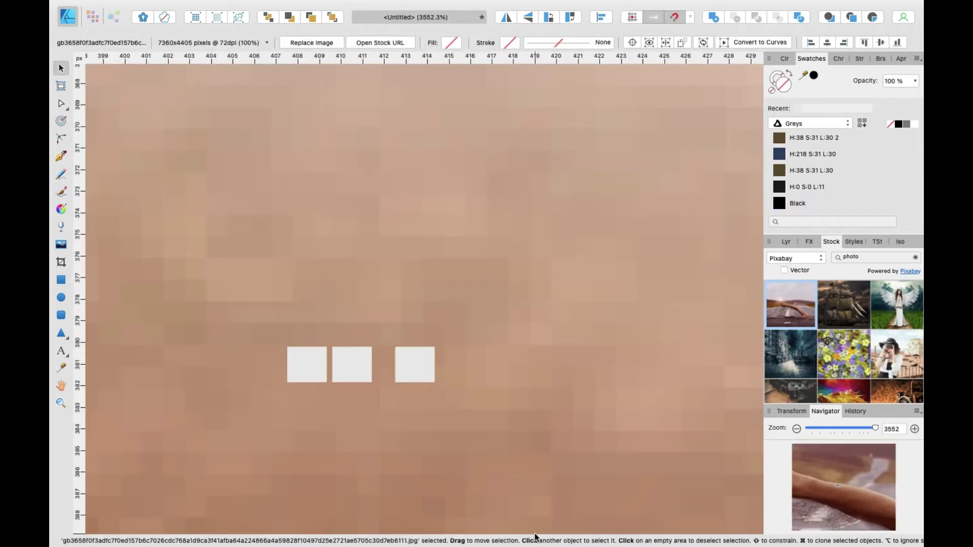
{"action": "left_click", "coordinate": [416, 359]}
{"action": "key", "text": "Delete"}
{"action": "key", "text": "Delete"}
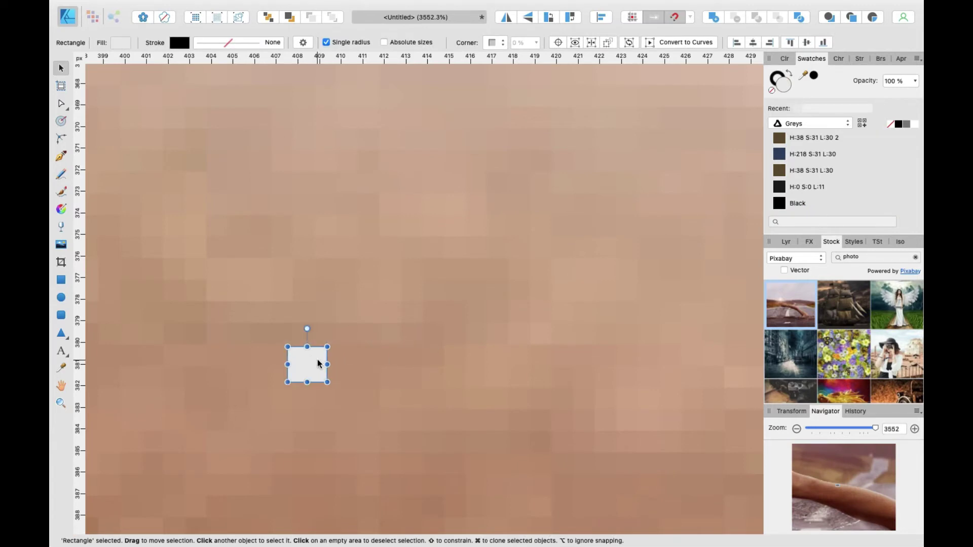
{"action": "key", "text": "Delete"}
Drag the photo's bottom handle to enlarge it to 164%
{"action": "scroll", "coordinate": [320, 364], "scroll_direction": "up", "scroll_amount": 10}
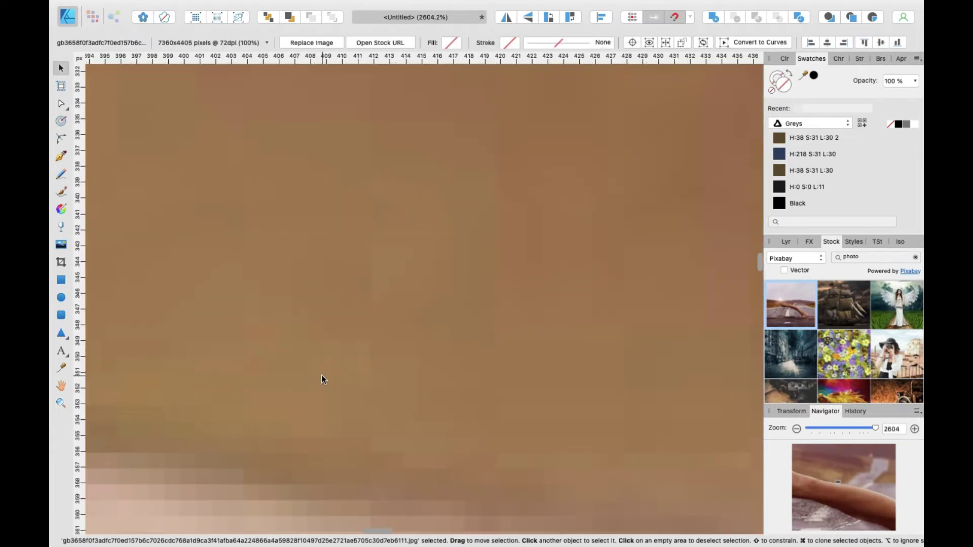
{"action": "scroll", "coordinate": [321, 378], "scroll_direction": "up", "scroll_amount": 15}
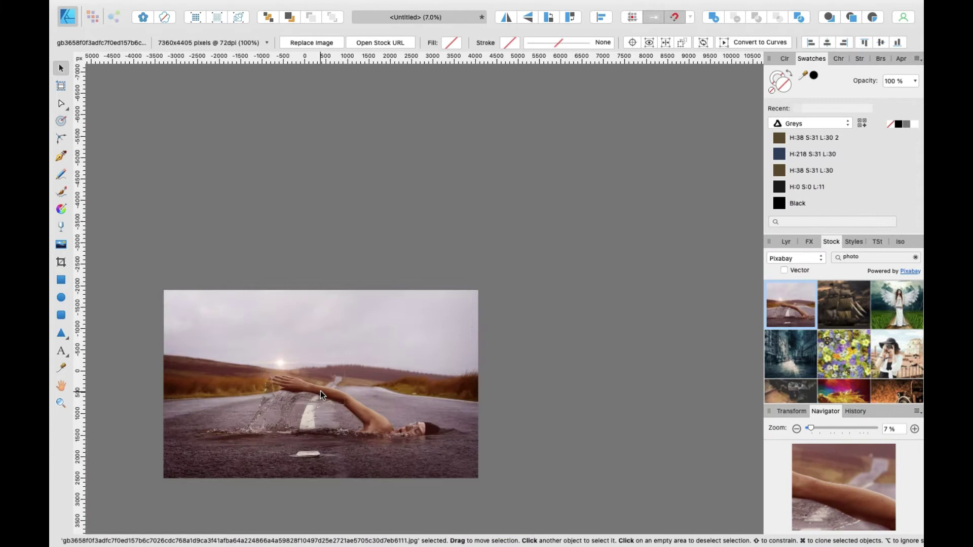
{"action": "scroll", "coordinate": [320, 391], "scroll_direction": "up", "scroll_amount": 3}
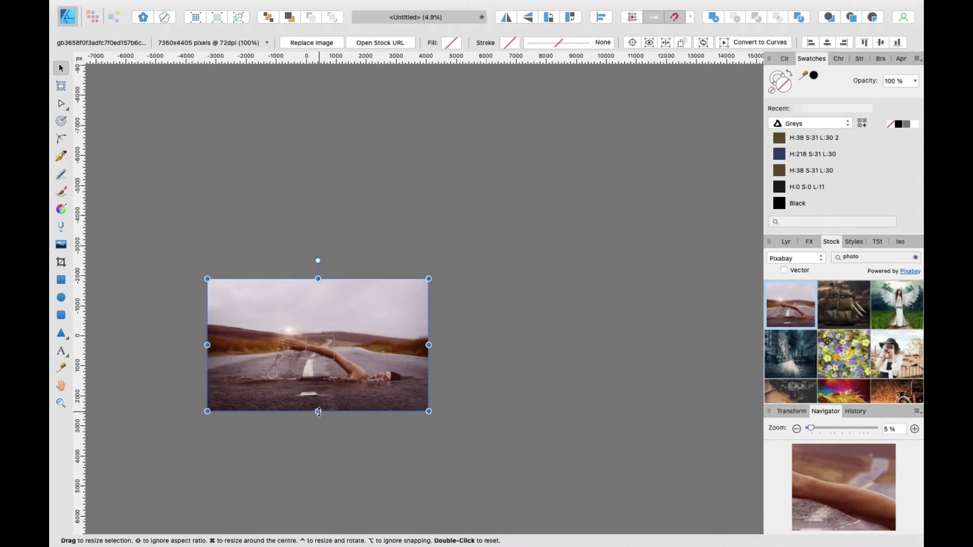
{"action": "left_click_drag", "start_coordinate": [318, 412], "coordinate": [330, 494]}
{"action": "scroll", "coordinate": [330, 492], "scroll_direction": "down", "scroll_amount": 1}
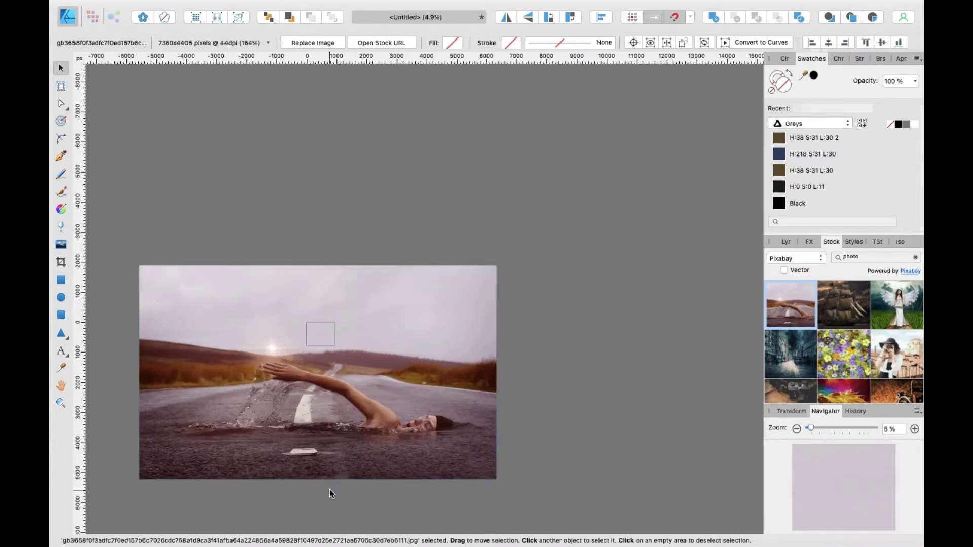
{"action": "scroll", "coordinate": [330, 493], "scroll_direction": "down", "scroll_amount": 1}
{"action": "scroll", "coordinate": [327, 388], "scroll_direction": "up", "scroll_amount": 3}
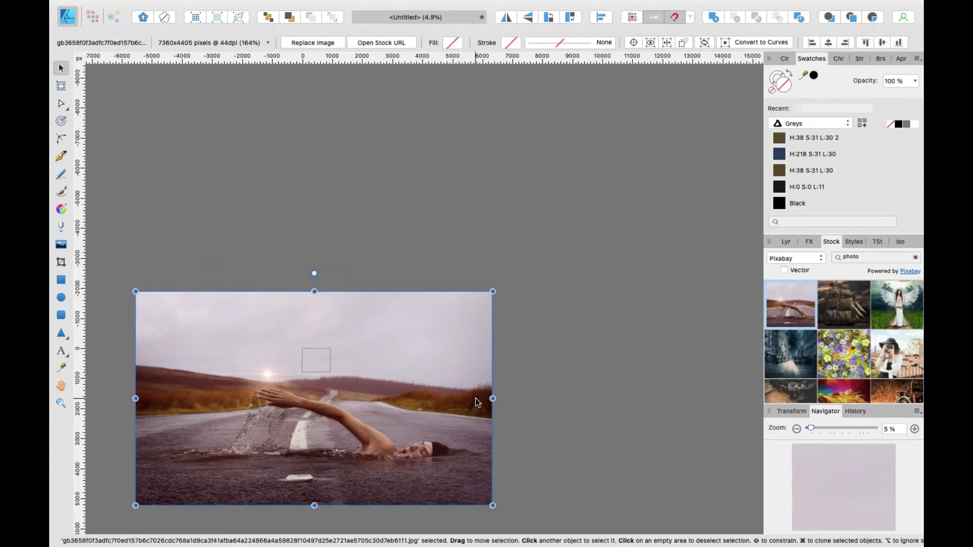
Scroll down the canvas to view the enlarged swimmer photo
{"action": "scroll", "coordinate": [476, 398], "scroll_direction": "down", "scroll_amount": 1}
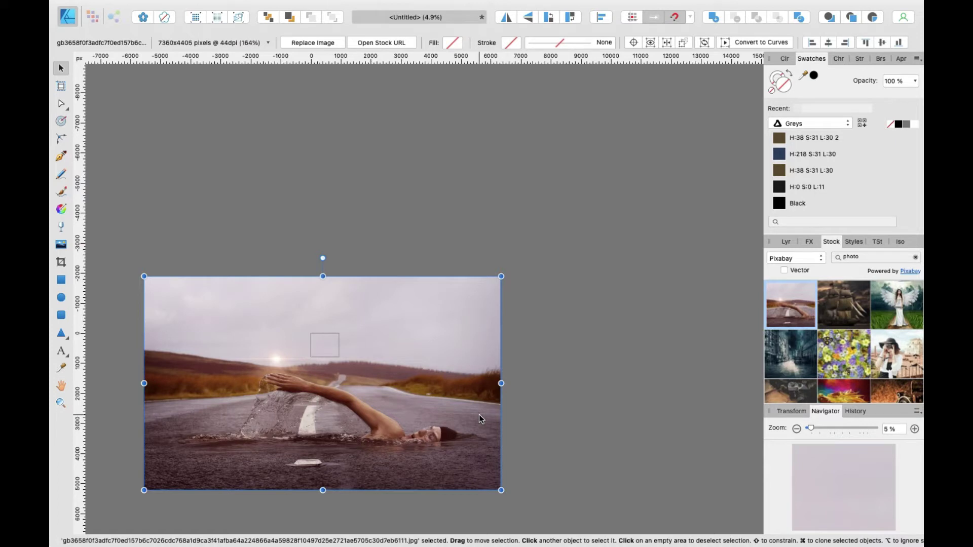
Undo to remove the swimmer photo from the canvas
{"action": "key", "text": "super+z"}
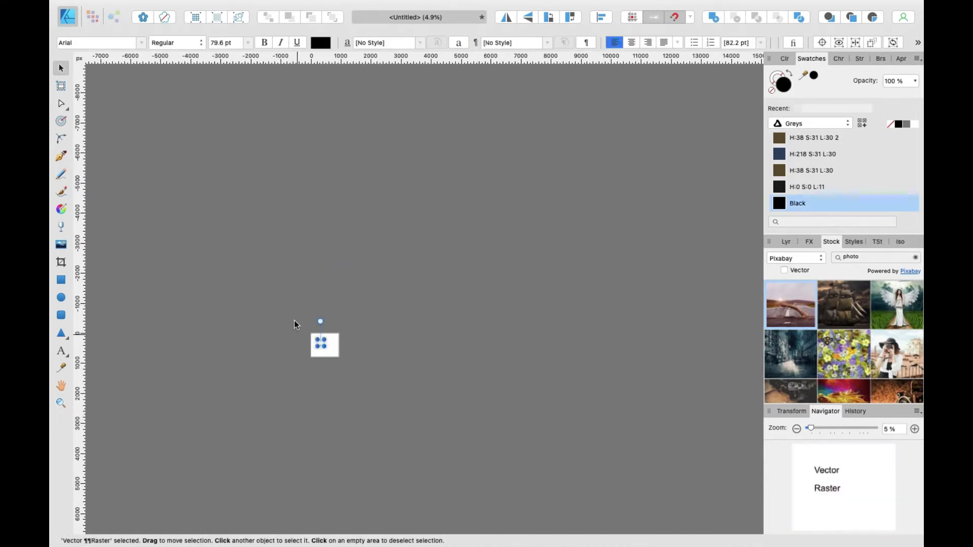
{"action": "scroll", "coordinate": [294, 320], "scroll_direction": "up", "scroll_amount": 3}
{"action": "scroll", "coordinate": [335, 374], "scroll_direction": "up", "scroll_amount": 5}
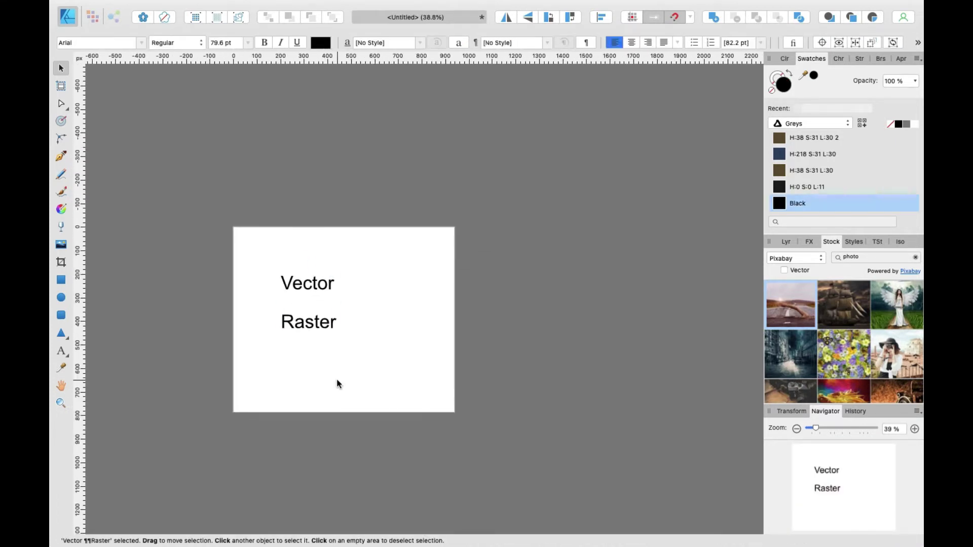
Shrink the Vector and Raster text to about 50 pt, then deselect it
{"action": "left_click_drag", "start_coordinate": [308, 328], "coordinate": [308, 309]}
{"action": "left_click", "coordinate": [314, 321]}
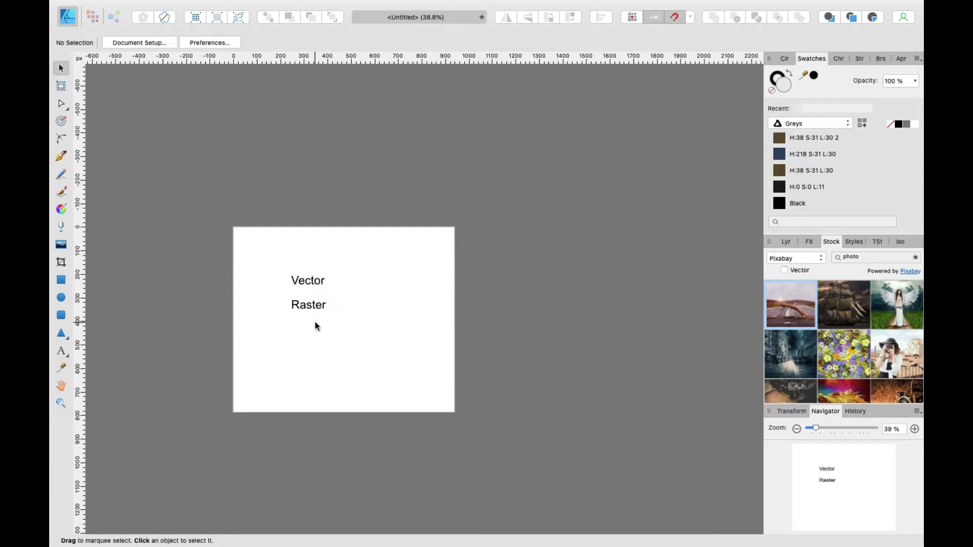
{"action": "scroll", "coordinate": [315, 322], "scroll_direction": "up", "scroll_amount": 3}
{"action": "scroll", "coordinate": [315, 321], "scroll_direction": "right", "scroll_amount": 1}
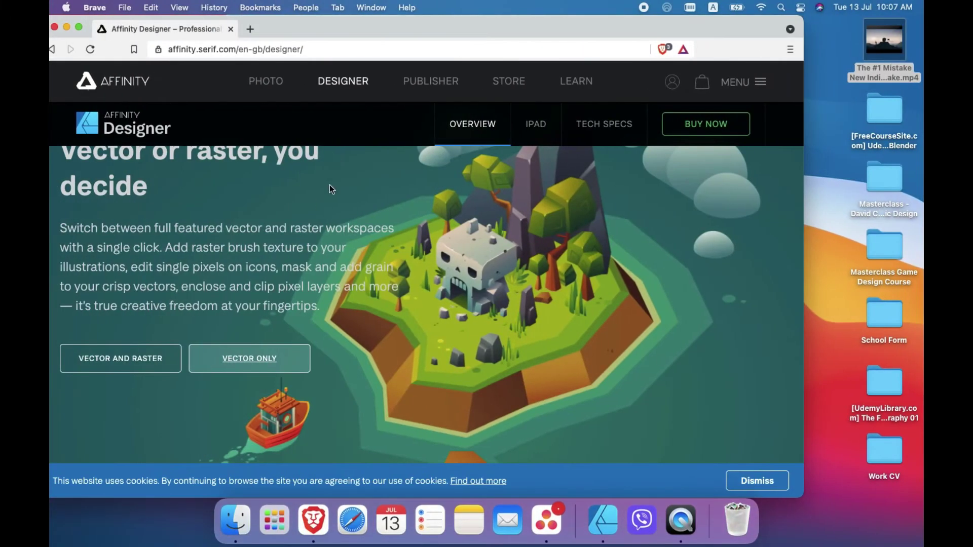
In Brave, toggle the island illustration between Vector and Raster and Vector Only, ending on Vector Only
{"action": "scroll", "coordinate": [329, 185], "scroll_direction": "up", "scroll_amount": 2}
{"action": "left_click_drag", "start_coordinate": [318, 38], "coordinate": [351, 38]}
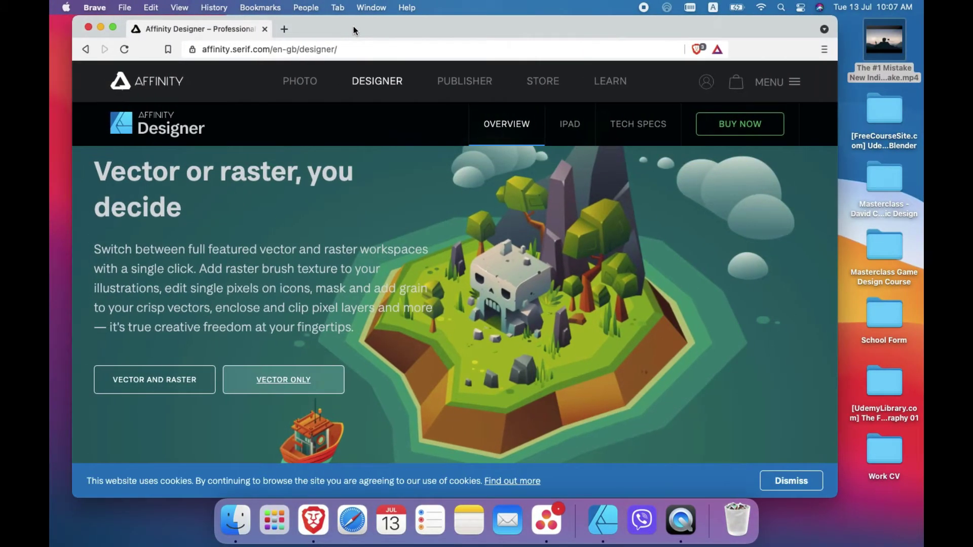
{"action": "scroll", "coordinate": [282, 264], "scroll_direction": "up", "scroll_amount": 1}
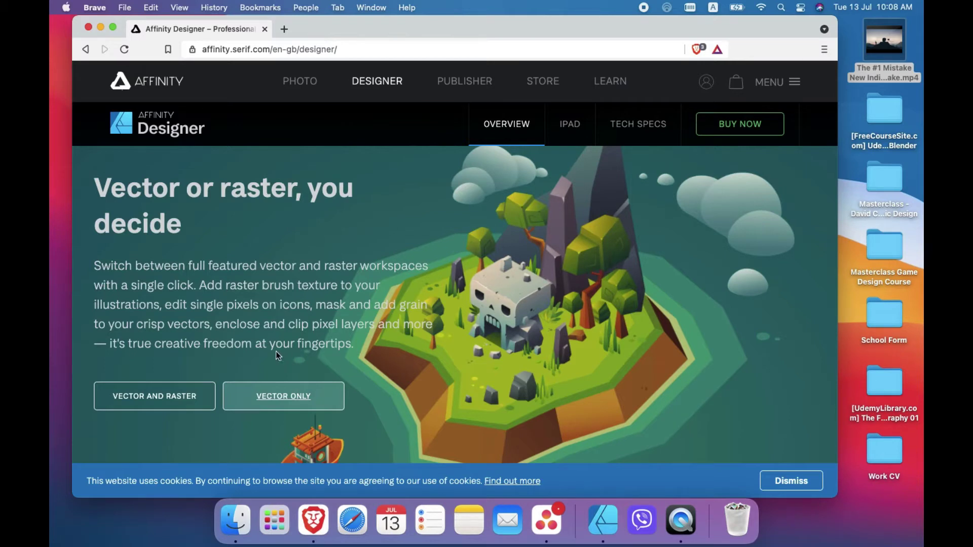
{"action": "left_click", "coordinate": [171, 389]}
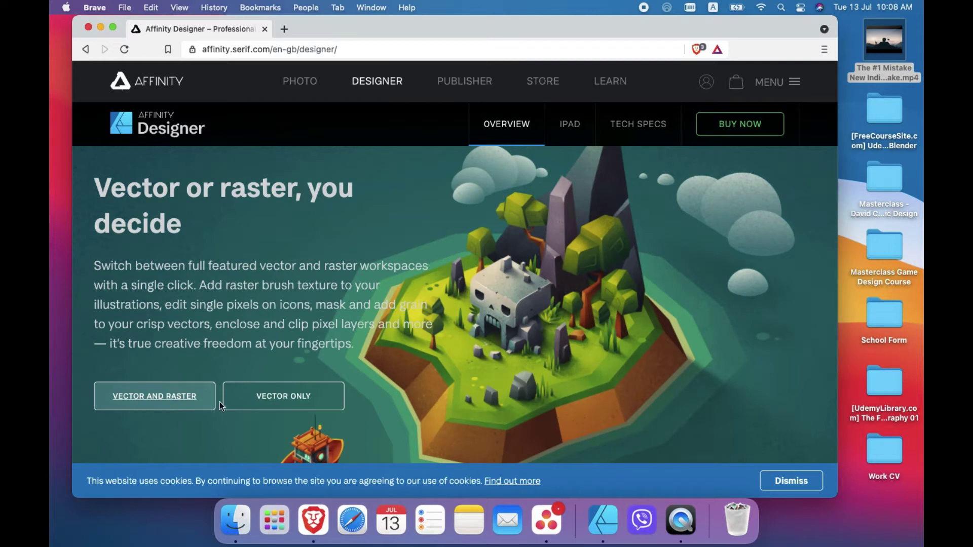
{"action": "scroll", "coordinate": [491, 413], "scroll_direction": "down", "scroll_amount": 2}
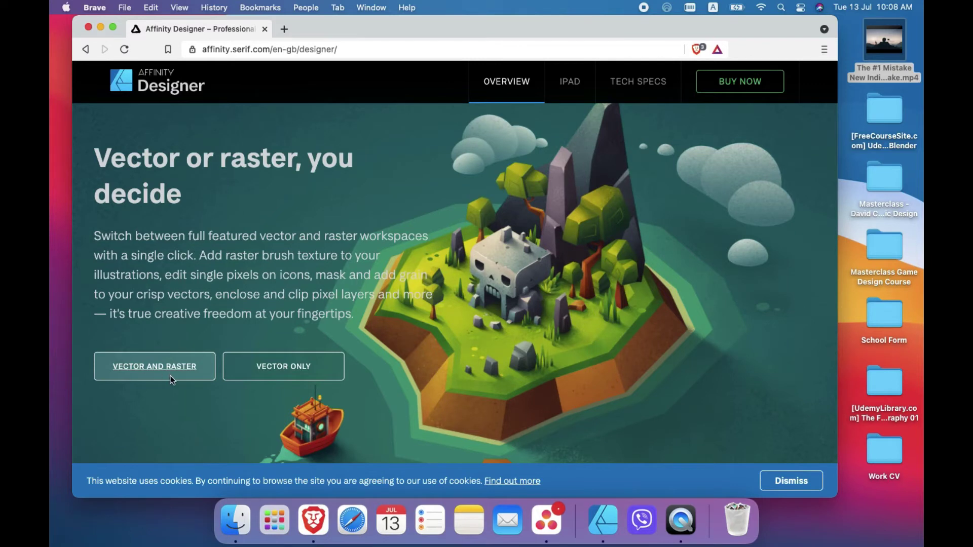
{"action": "left_click", "coordinate": [276, 364]}
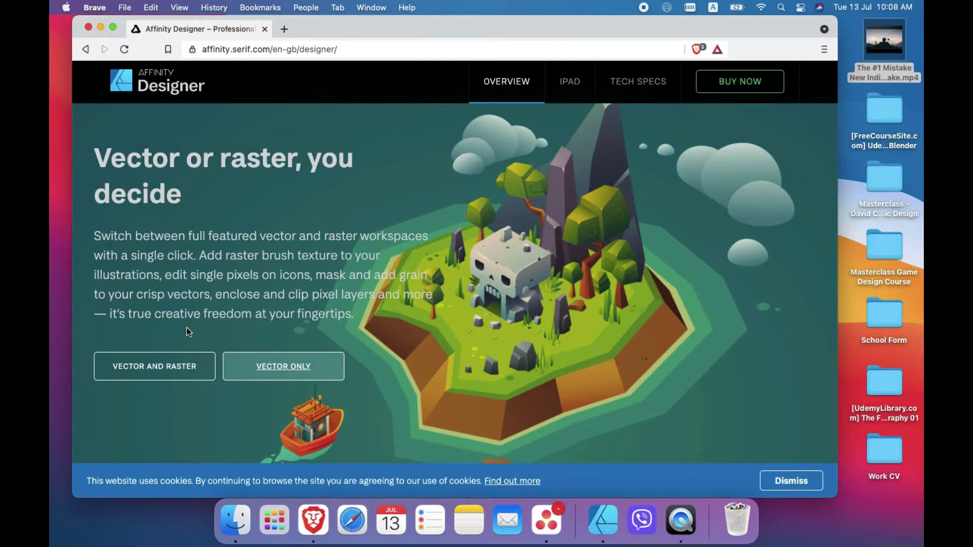
{"action": "left_click", "coordinate": [160, 364]}
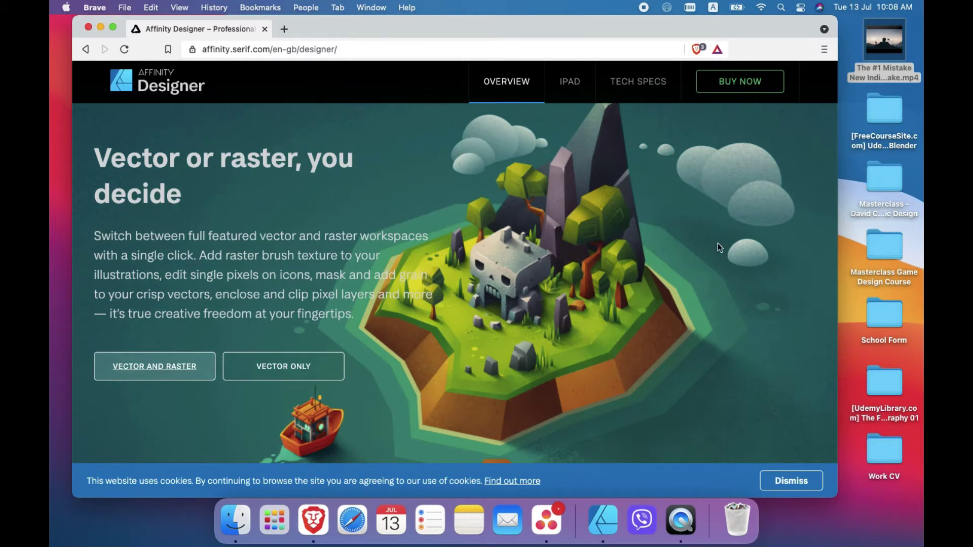
{"action": "left_click", "coordinate": [298, 358]}
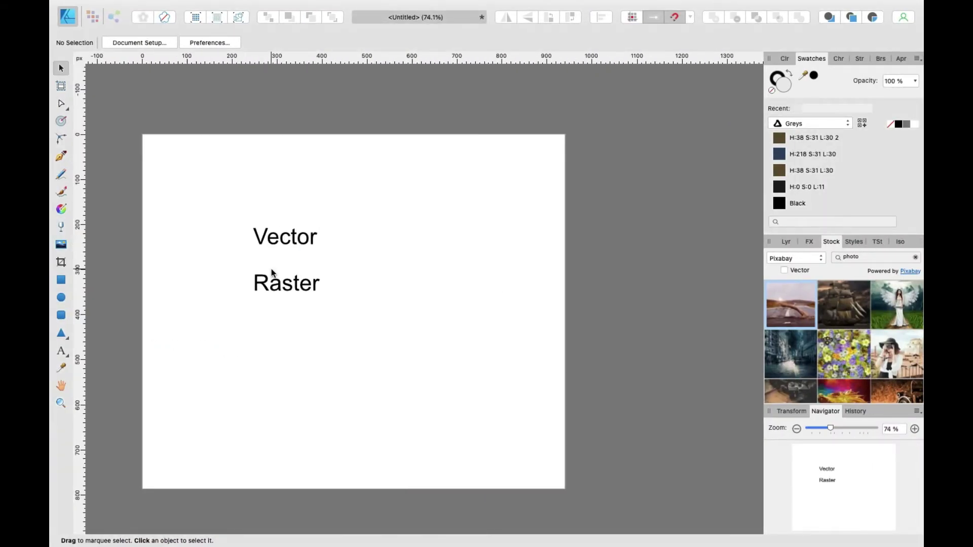
Select the Vector/Raster text frame and delete it
{"action": "left_click", "coordinate": [271, 270]}
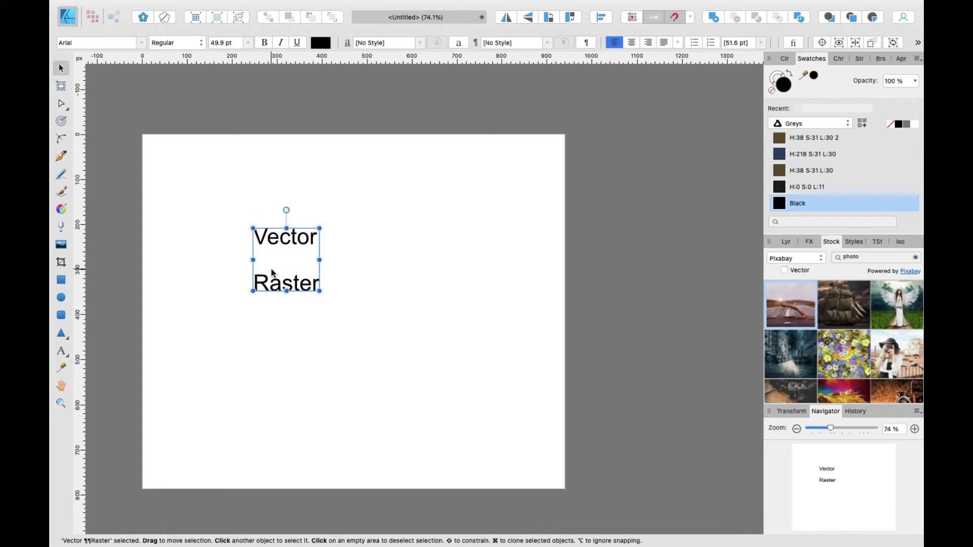
{"action": "key", "text": "Delete"}
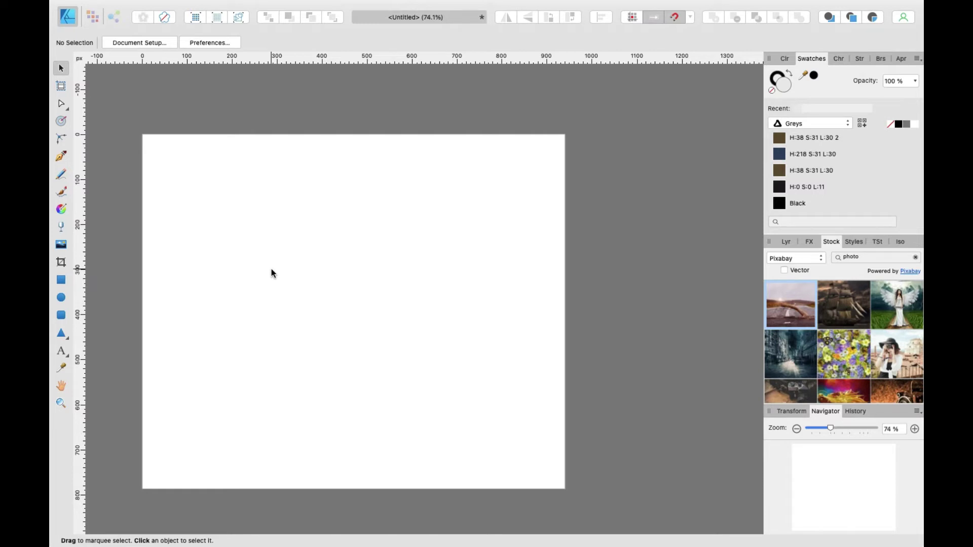
{"action": "scroll", "coordinate": [272, 274], "scroll_direction": "left", "scroll_amount": 3}
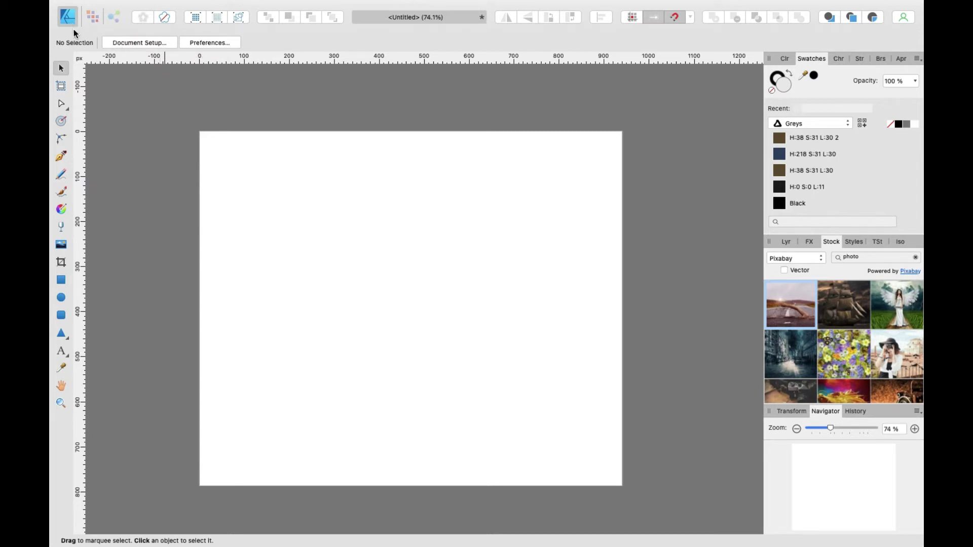
{"action": "left_click", "coordinate": [92, 17]}
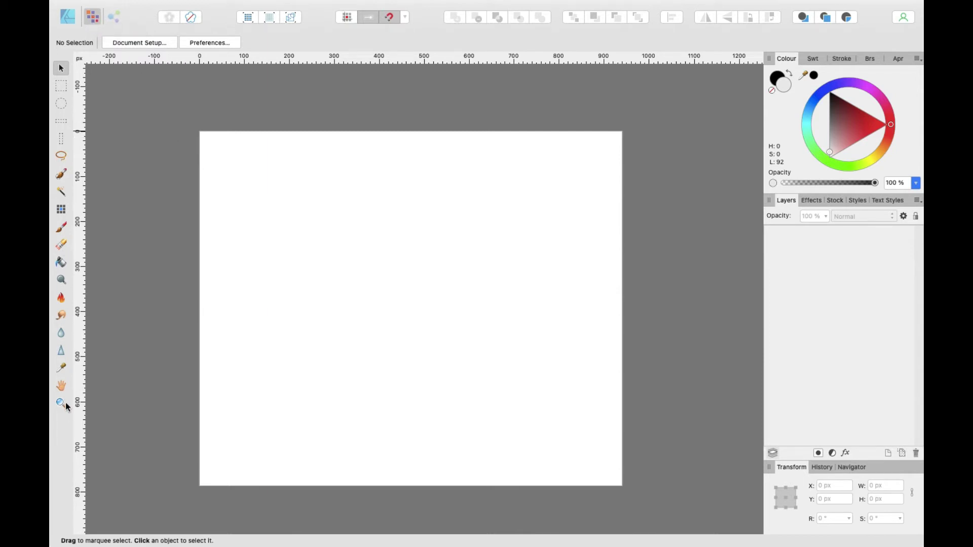
{"action": "left_click", "coordinate": [71, 18]}
{"action": "left_click", "coordinate": [92, 17]}
{"action": "left_click", "coordinate": [70, 16]}
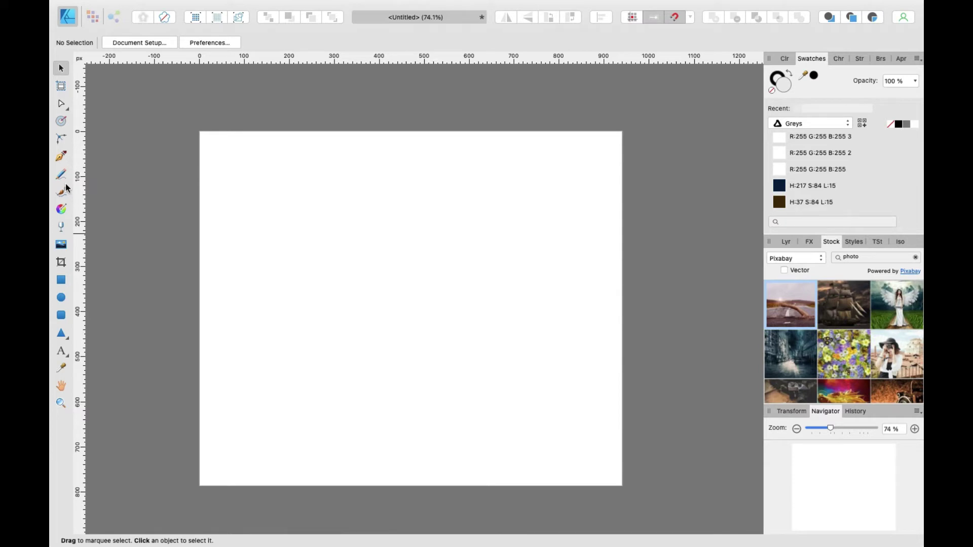
{"action": "left_click", "coordinate": [93, 17]}
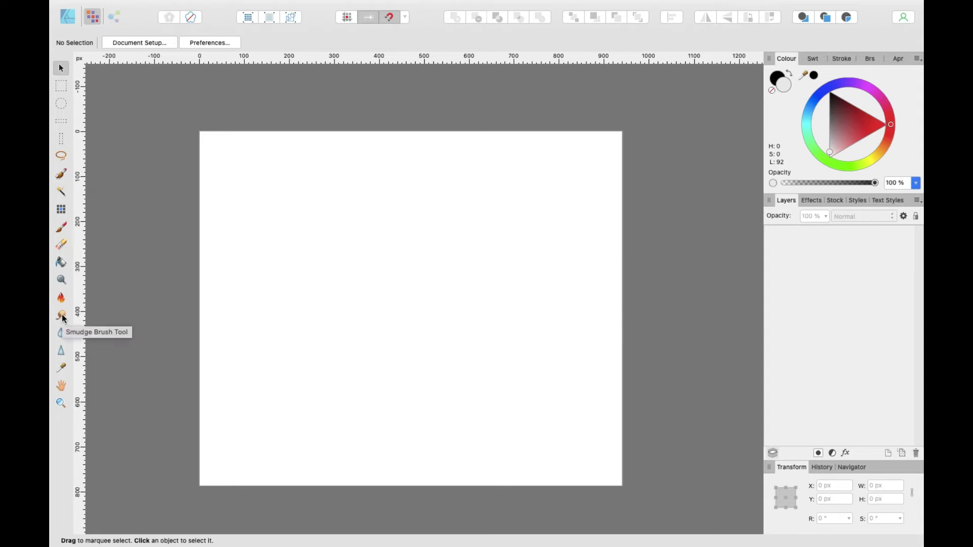
{"action": "key", "text": "super+1"}
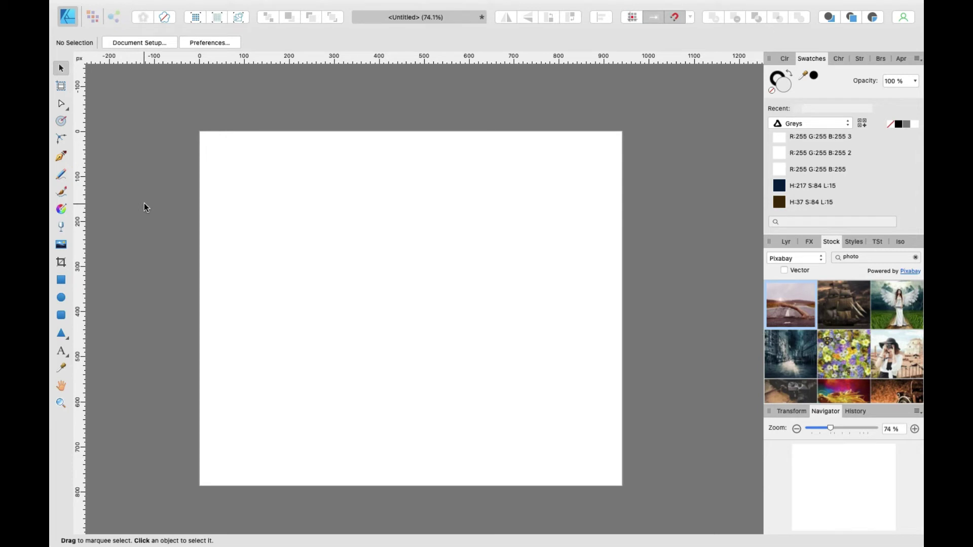
Cycle through the Rectangle, Ellipse and Rounded Rectangle tools, ending on the Rectangle Tool
{"action": "scroll", "coordinate": [144, 203], "scroll_direction": "down", "scroll_amount": 2}
{"action": "scroll", "coordinate": [144, 203], "scroll_direction": "left", "scroll_amount": 1}
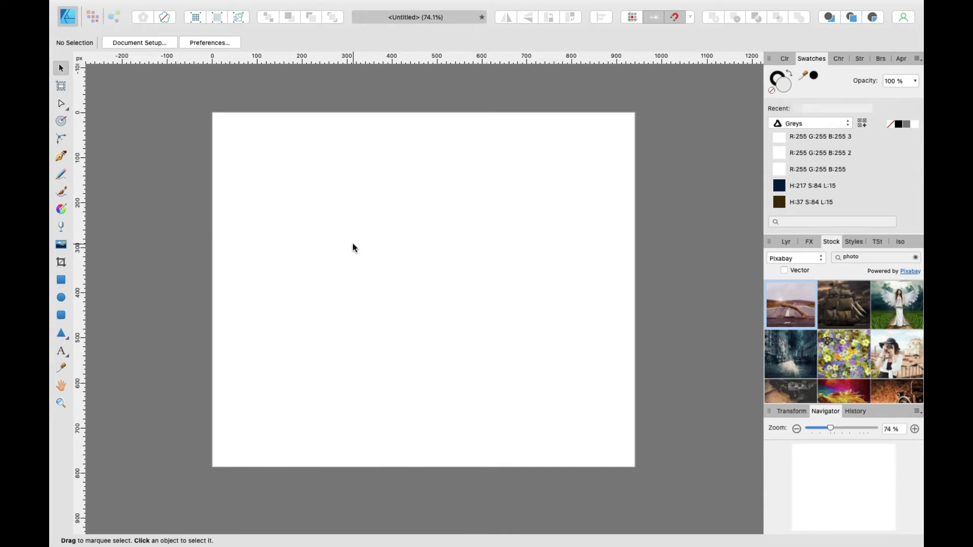
{"action": "key", "text": "m"}
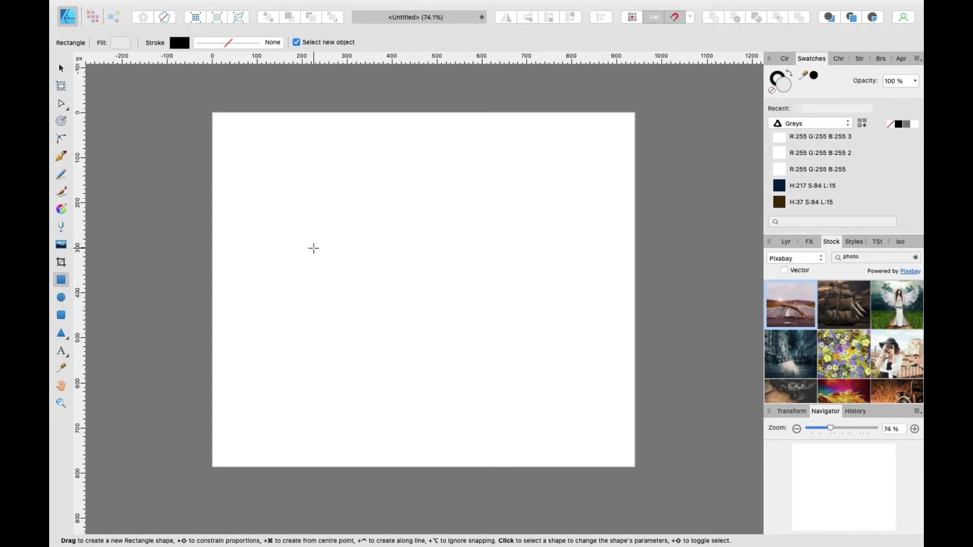
{"action": "key", "text": "e"}
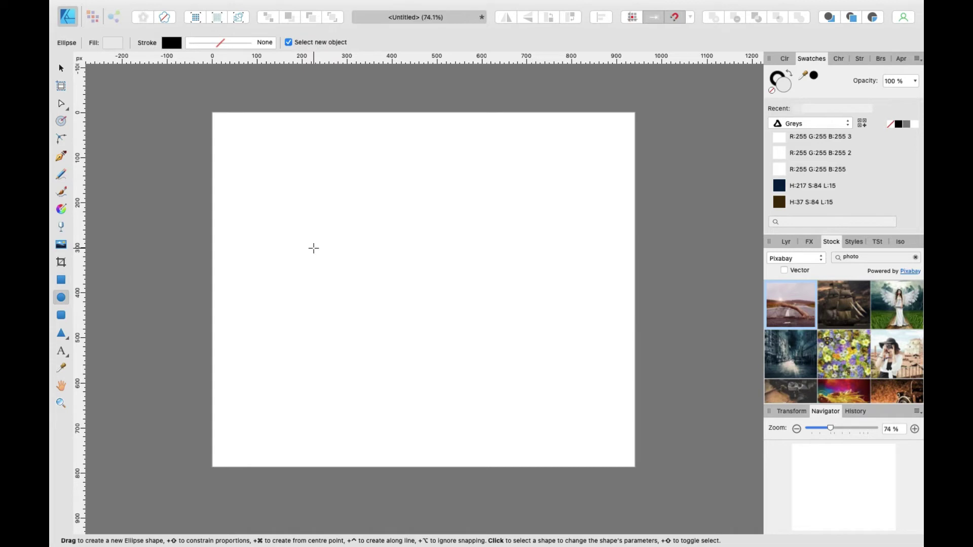
{"action": "key", "text": "m"}
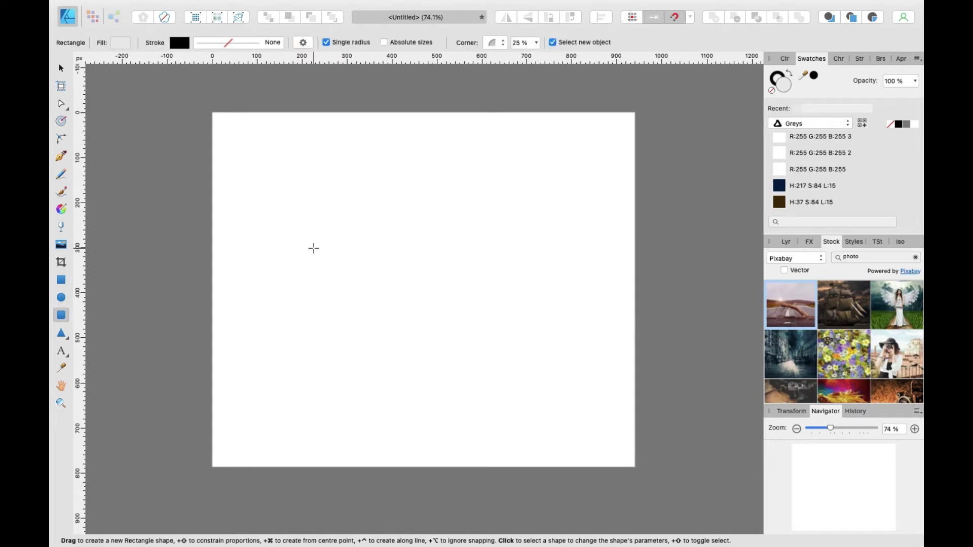
{"action": "key", "text": "m"}
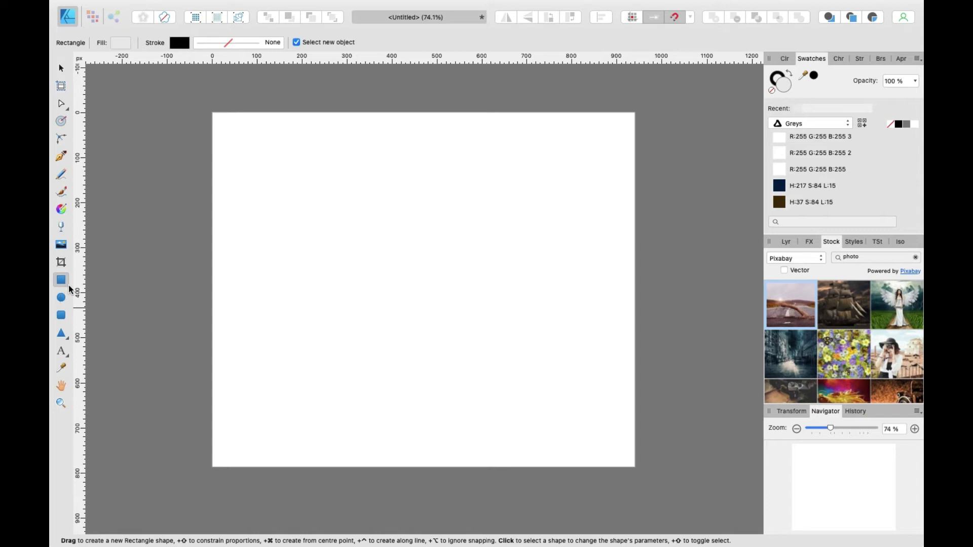
{"action": "left_click", "coordinate": [61, 297]}
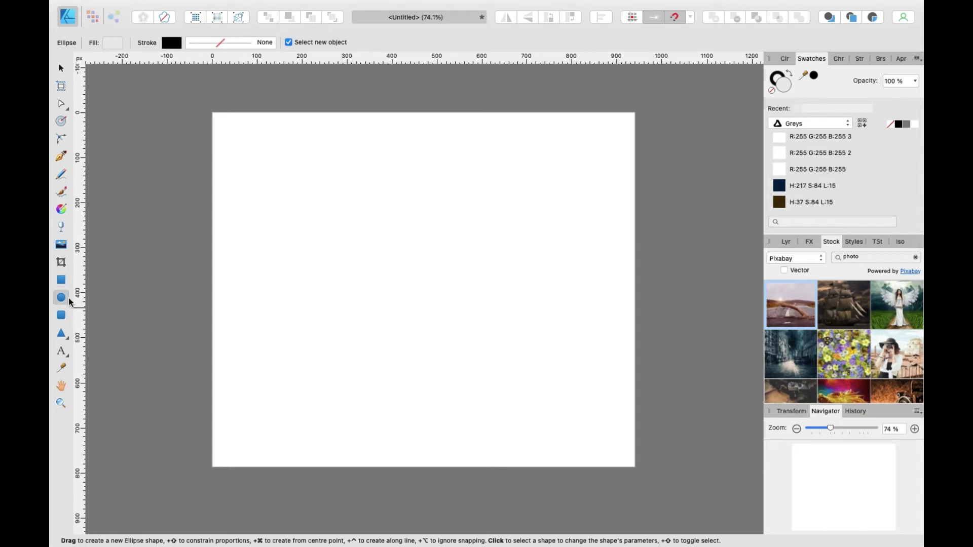
{"action": "left_click", "coordinate": [68, 316]}
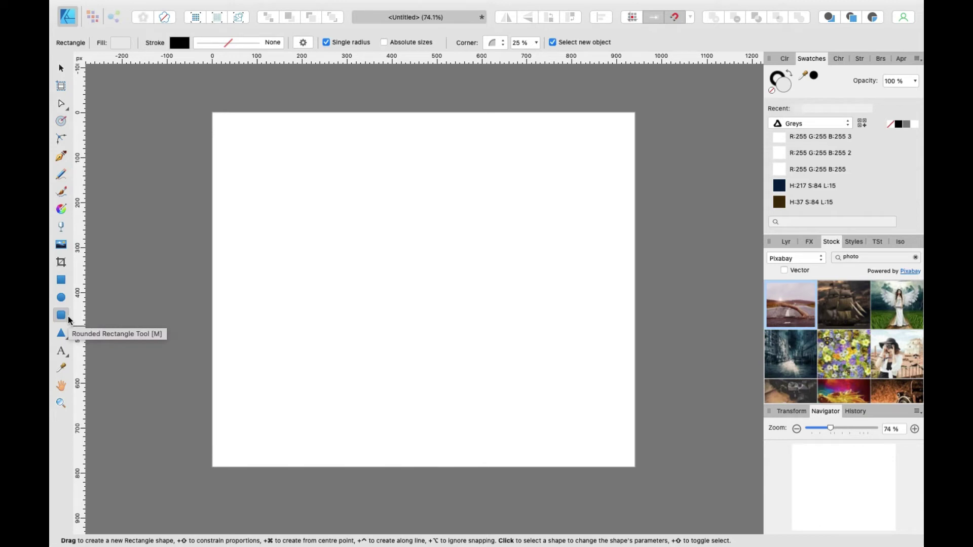
{"action": "left_click", "coordinate": [67, 282]}
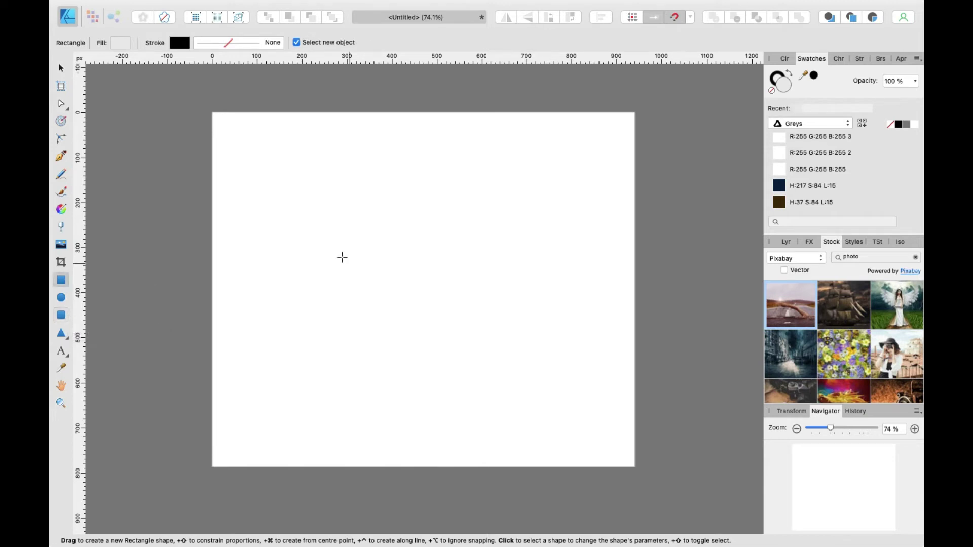
{"action": "scroll", "coordinate": [218, 207], "scroll_direction": "right", "scroll_amount": 3}
{"action": "scroll", "coordinate": [218, 207], "scroll_direction": "right", "scroll_amount": 1}
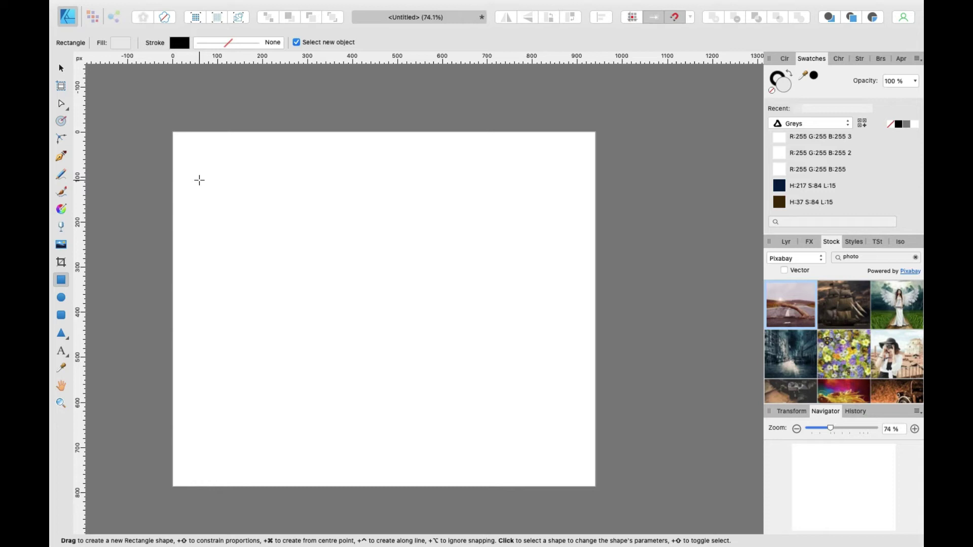
{"action": "left_click_drag", "start_coordinate": [173, 133], "coordinate": [596, 169]}
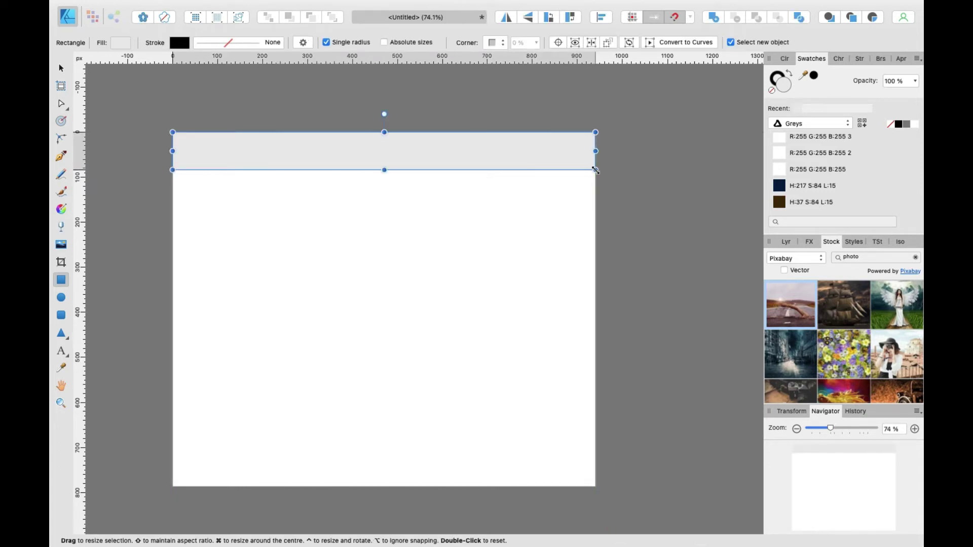
{"action": "key", "text": "v"}
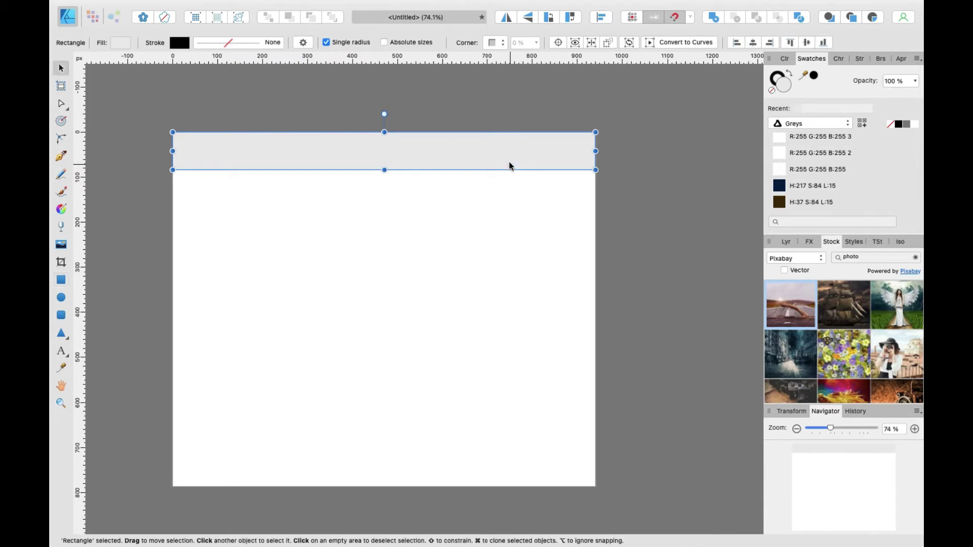
{"action": "left_click", "coordinate": [341, 213]}
{"action": "scroll", "coordinate": [348, 164], "scroll_direction": "up", "scroll_amount": 5}
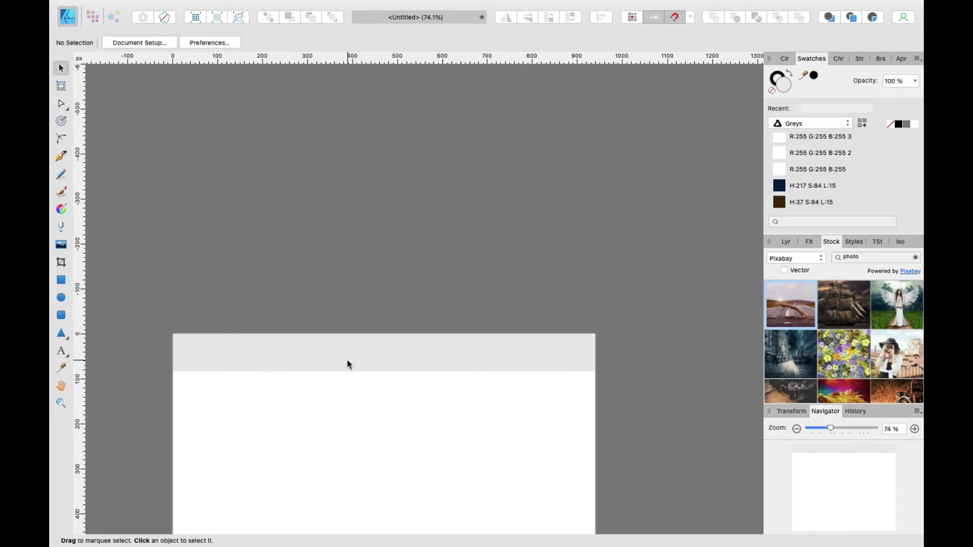
{"action": "scroll", "coordinate": [347, 363], "scroll_direction": "down", "scroll_amount": 5}
{"action": "left_click_drag", "start_coordinate": [319, 130], "coordinate": [314, 440]}
{"action": "left_click", "coordinate": [257, 375]}
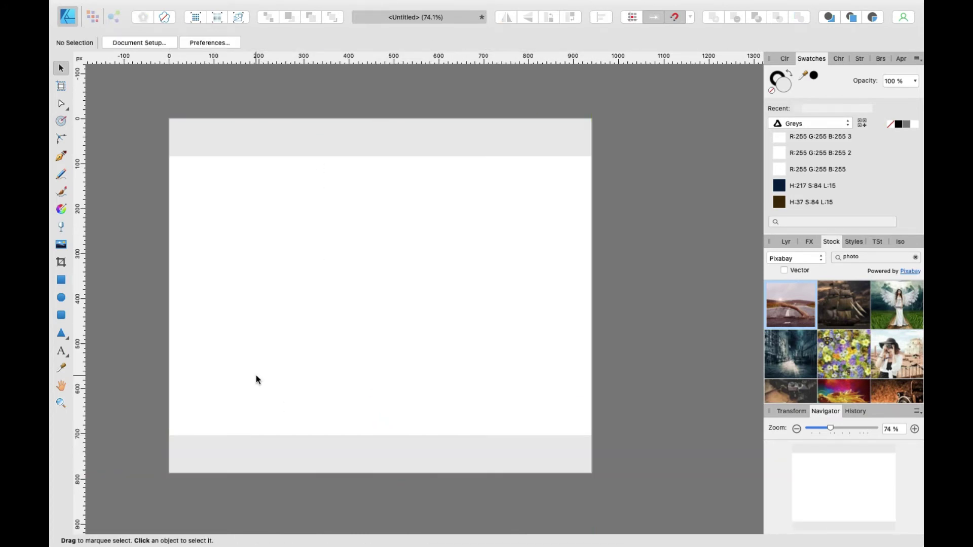
{"action": "key", "text": "m"}
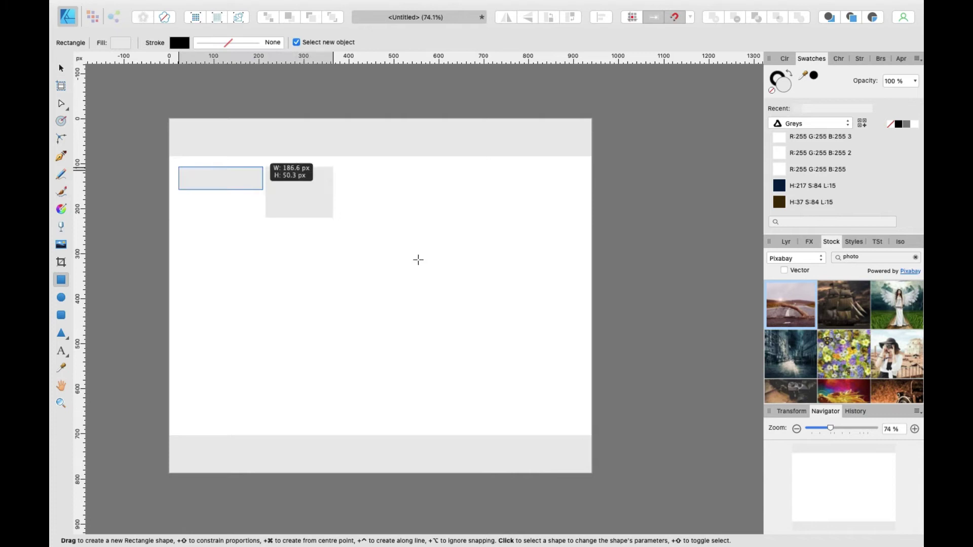
{"action": "left_click_drag", "start_coordinate": [418, 259], "coordinate": [582, 296]}
{"action": "key", "text": "Escape"}
{"action": "key", "text": "v"}
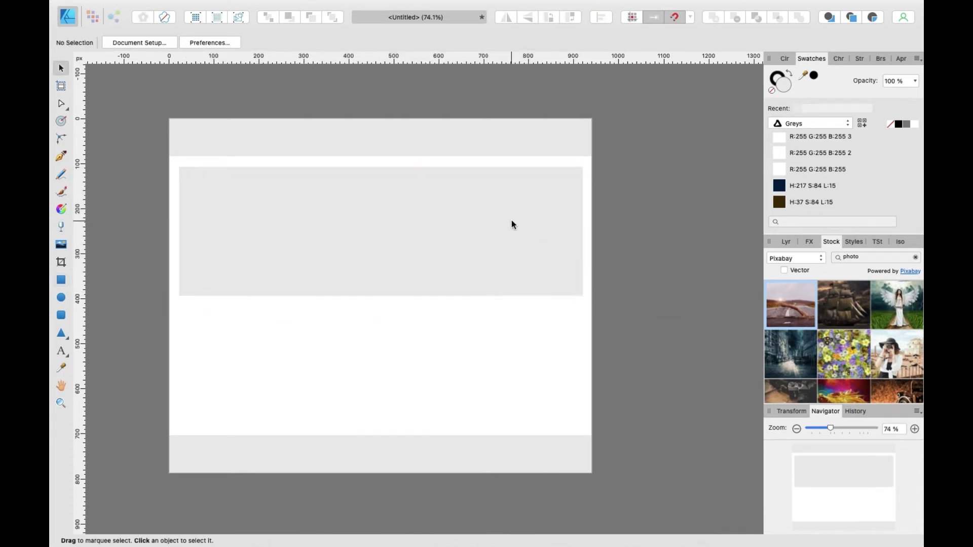
{"action": "left_click_drag", "start_coordinate": [512, 220], "coordinate": [508, 357]}
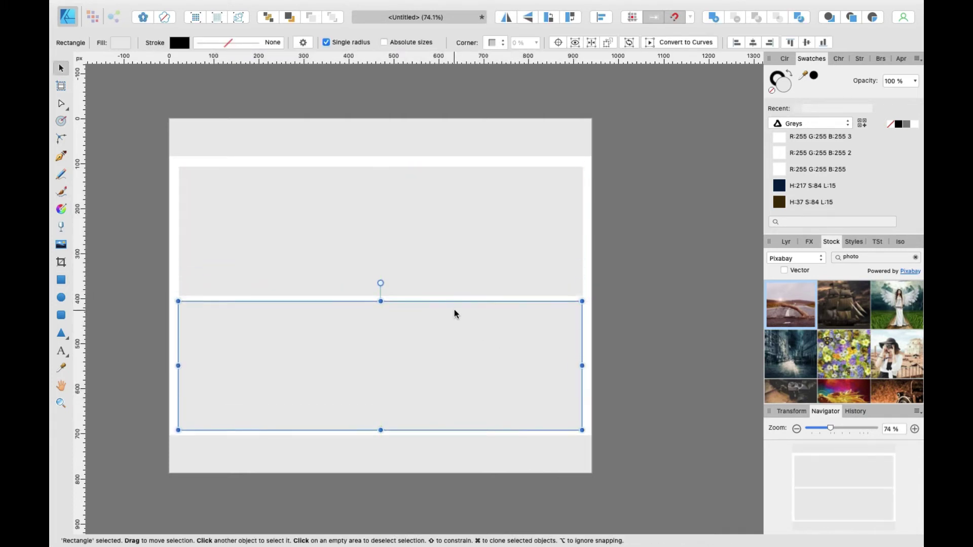
{"action": "left_click", "coordinate": [168, 336]}
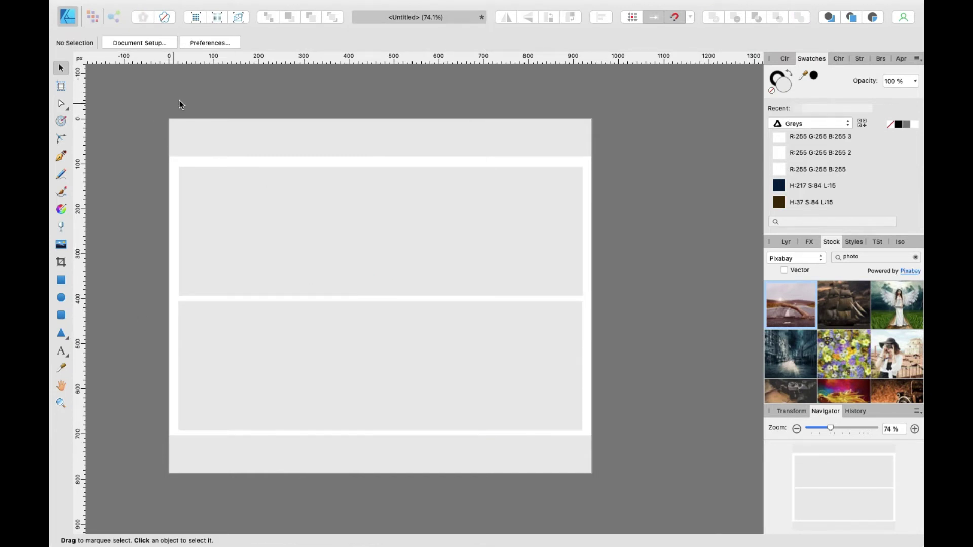
{"action": "left_click_drag", "start_coordinate": [166, 97], "coordinate": [668, 499]}
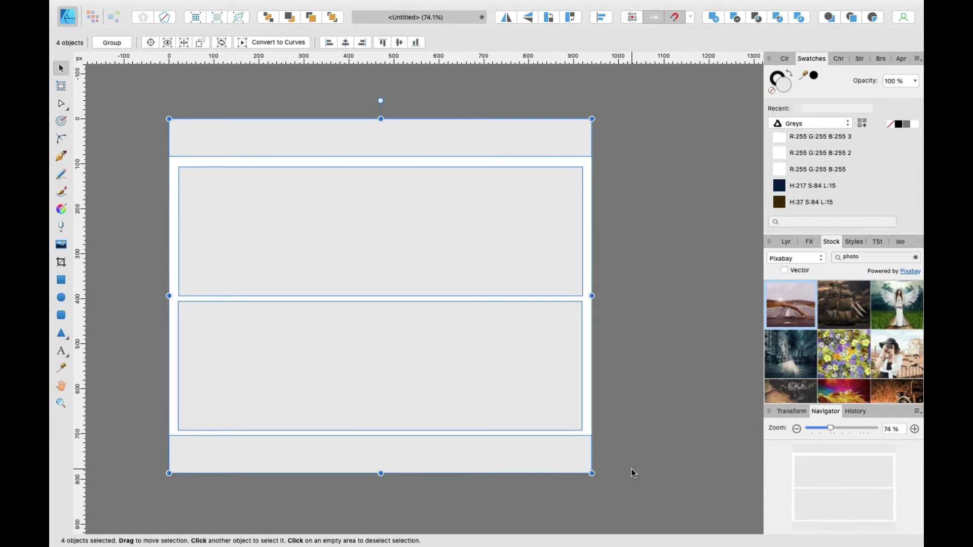
{"action": "left_click", "coordinate": [673, 385]}
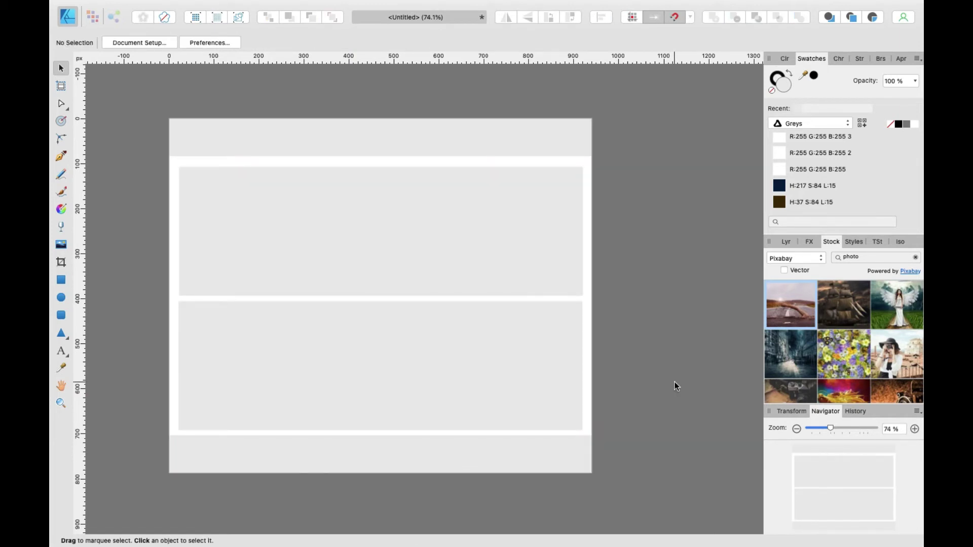
{"action": "left_click", "coordinate": [423, 136]}
{"action": "left_click", "coordinate": [348, 78]}
{"action": "scroll", "coordinate": [351, 117], "scroll_direction": "up", "scroll_amount": 1}
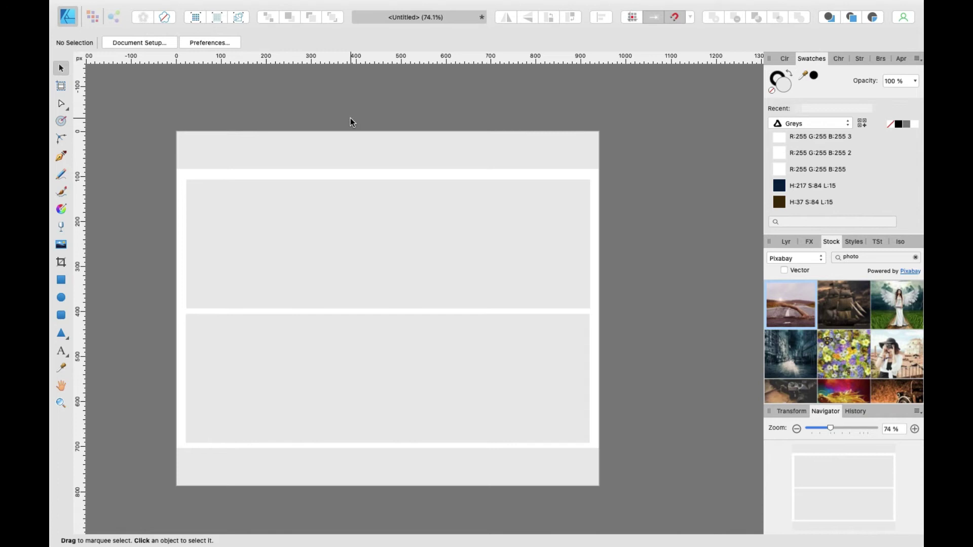
Add a 'Navbar' text label and centre it in the header box
{"action": "key", "text": "t"}
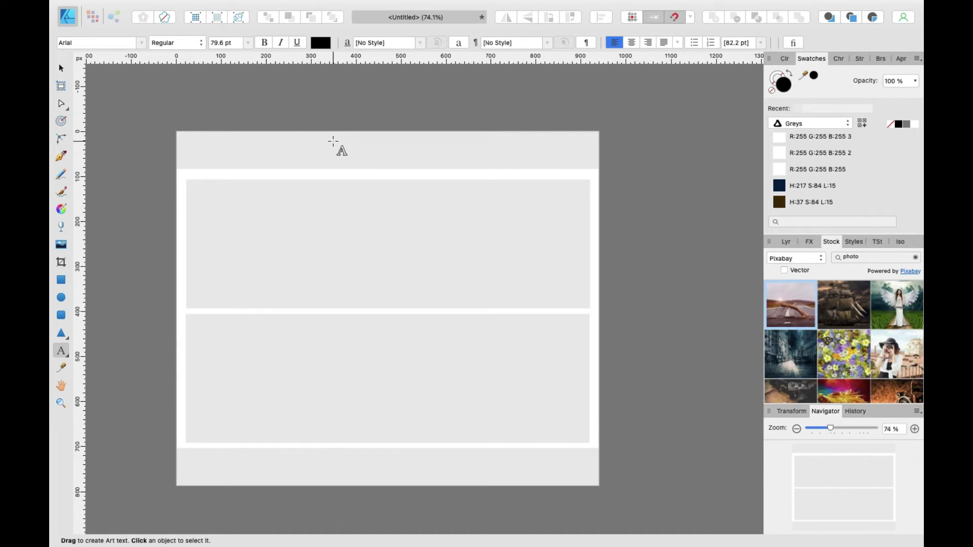
{"action": "left_click_drag", "start_coordinate": [333, 141], "coordinate": [350, 156]}
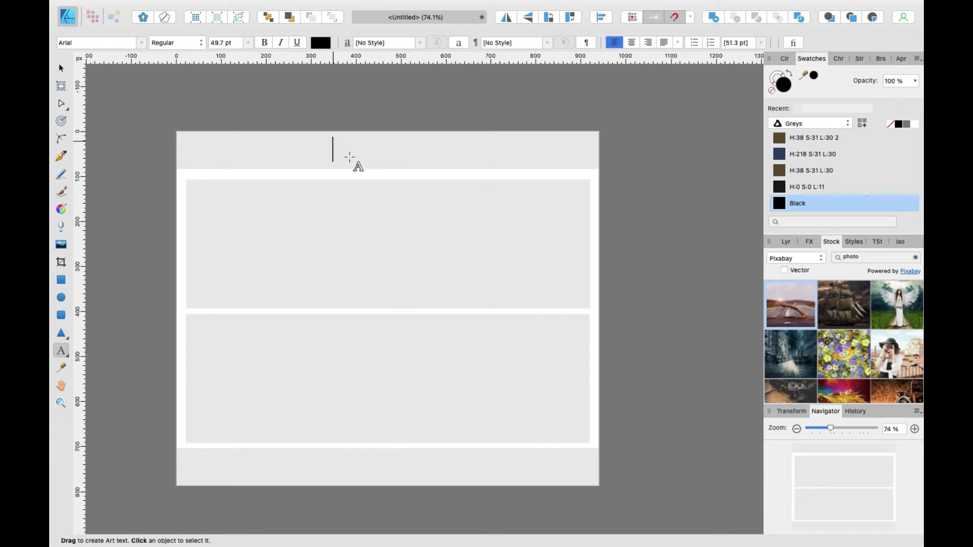
{"action": "type", "text": "Navbar"}
{"action": "key", "text": "Escape"}
{"action": "key", "text": "v"}
{"action": "left_click", "coordinate": [359, 156]}
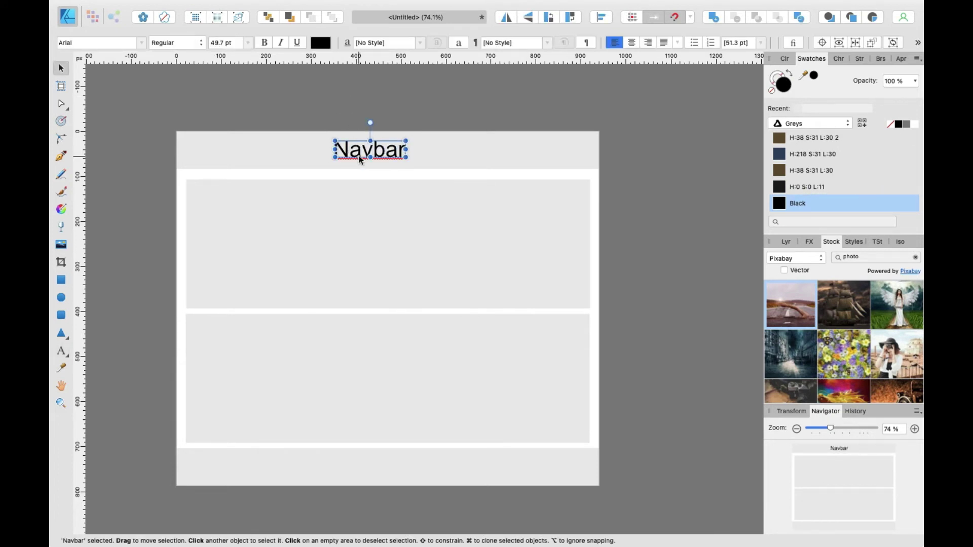
{"action": "left_click_drag", "start_coordinate": [358, 156], "coordinate": [371, 156]}
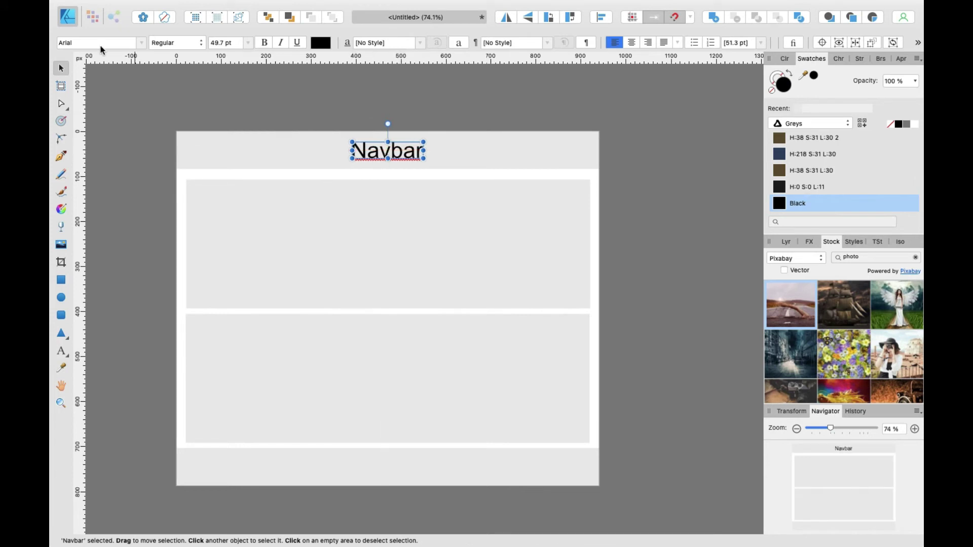
Set the Navbar font to Helvetica Neue
{"action": "left_click", "coordinate": [105, 44]}
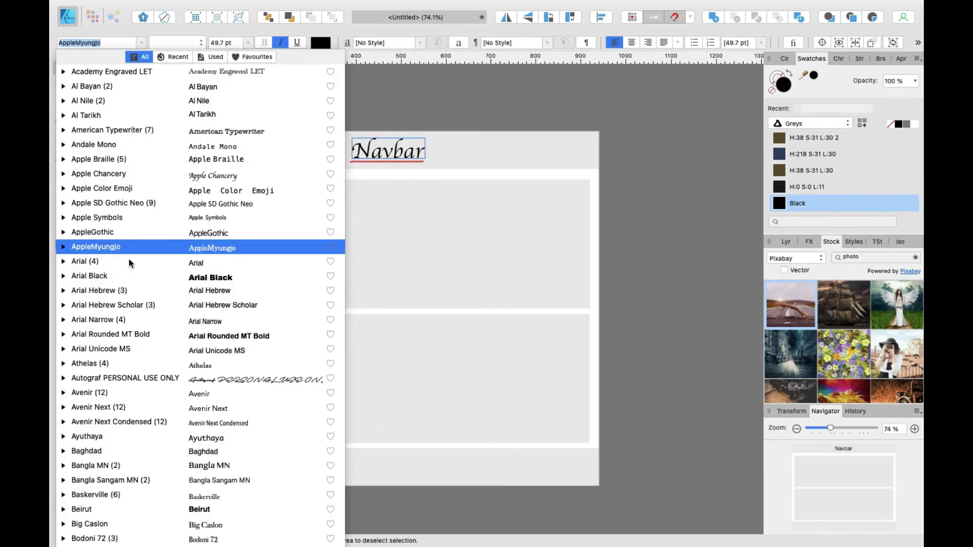
{"action": "type", "text": "Arial"}
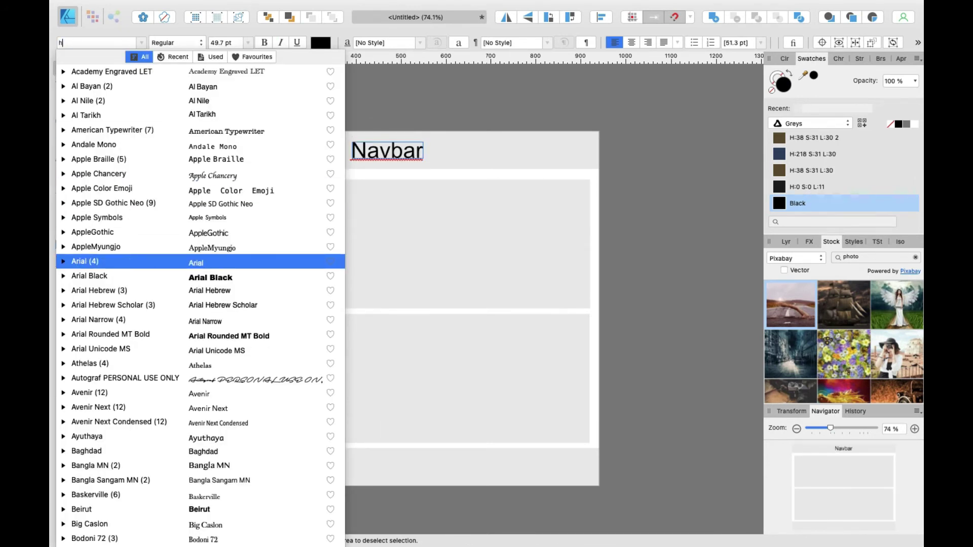
{"action": "key", "text": "Down"}
{"action": "key", "text": "Down"}
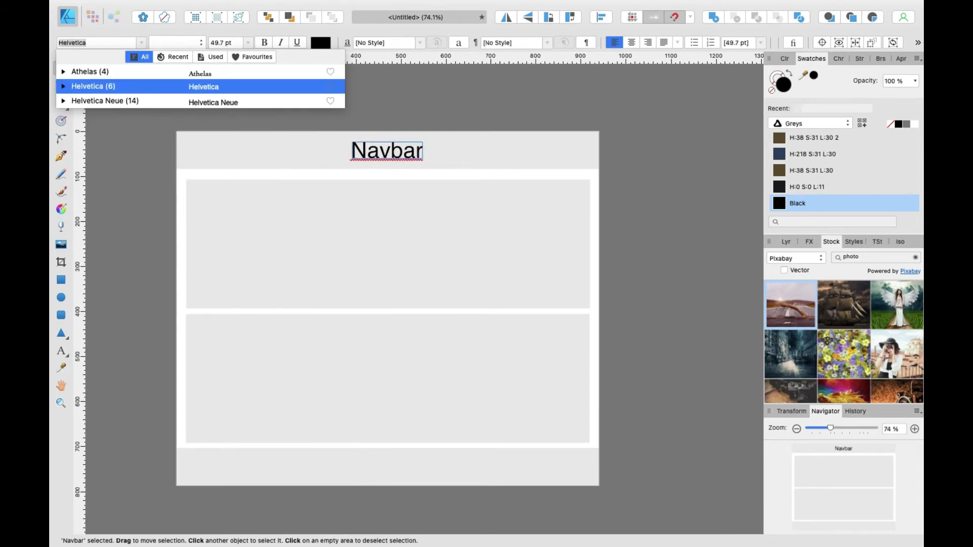
{"action": "key", "text": "Down"}
{"action": "key", "text": "Return"}
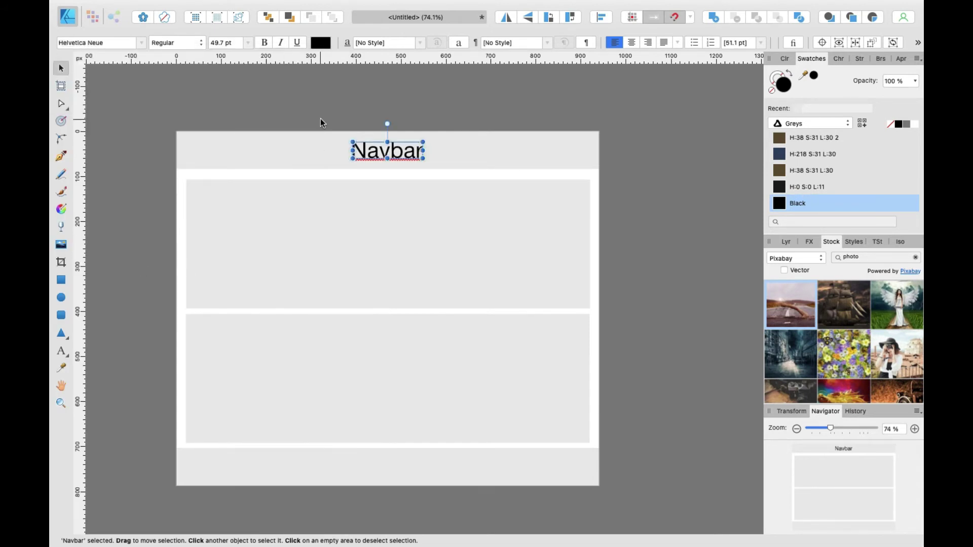
Make Navbar Condensed Black and nudge it to the header's centre
{"action": "left_click", "coordinate": [320, 117]}
{"action": "left_click", "coordinate": [371, 156]}
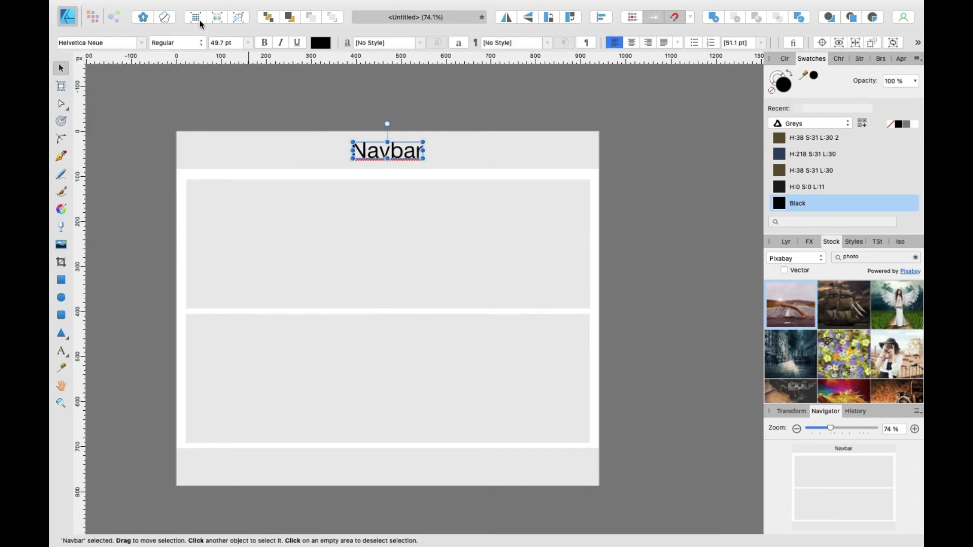
{"action": "left_click", "coordinate": [186, 47]}
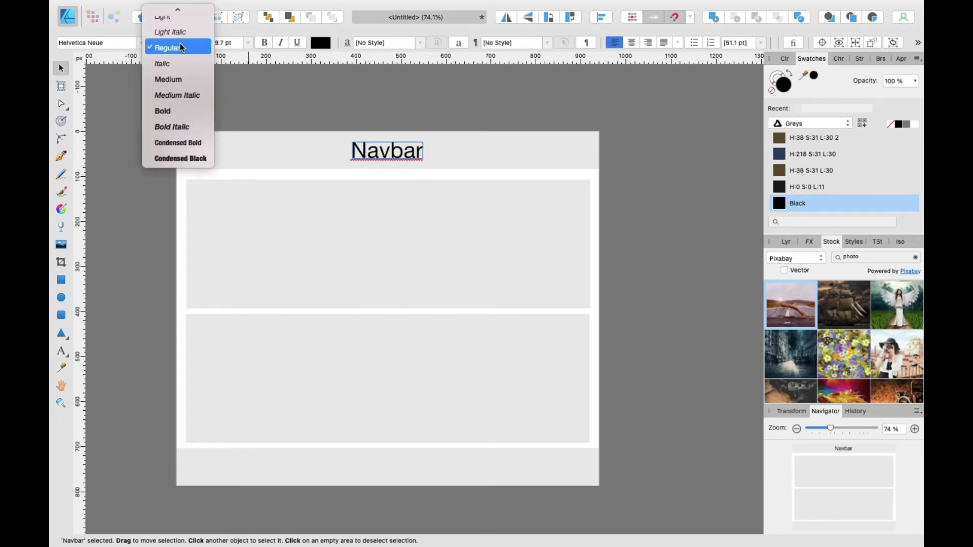
{"action": "left_click", "coordinate": [181, 159]}
{"action": "scroll", "coordinate": [186, 137], "scroll_direction": "up", "scroll_amount": 2}
{"action": "left_click_drag", "start_coordinate": [368, 175], "coordinate": [369, 175]}
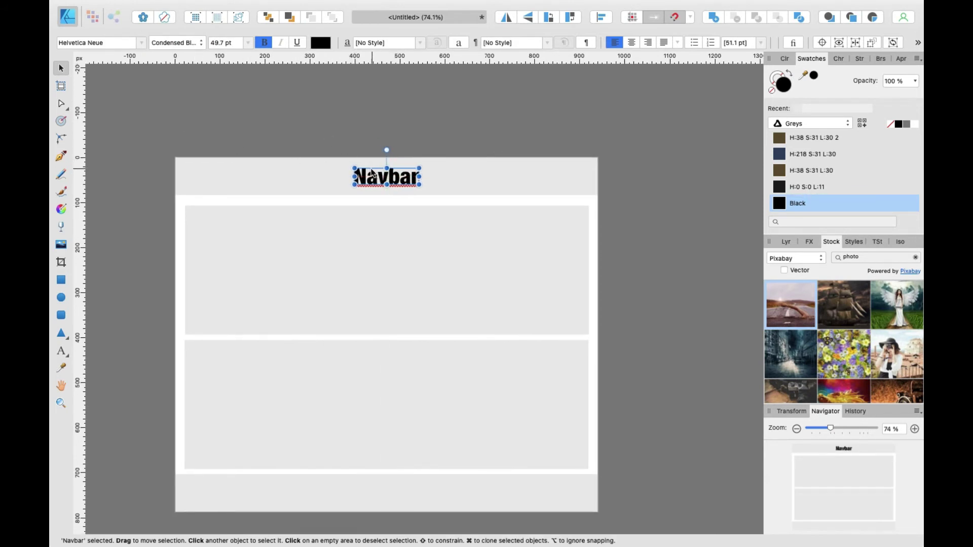
{"action": "scroll", "coordinate": [369, 183], "scroll_direction": "down", "scroll_amount": 2}
{"action": "scroll", "coordinate": [368, 183], "scroll_direction": "right", "scroll_amount": 1}
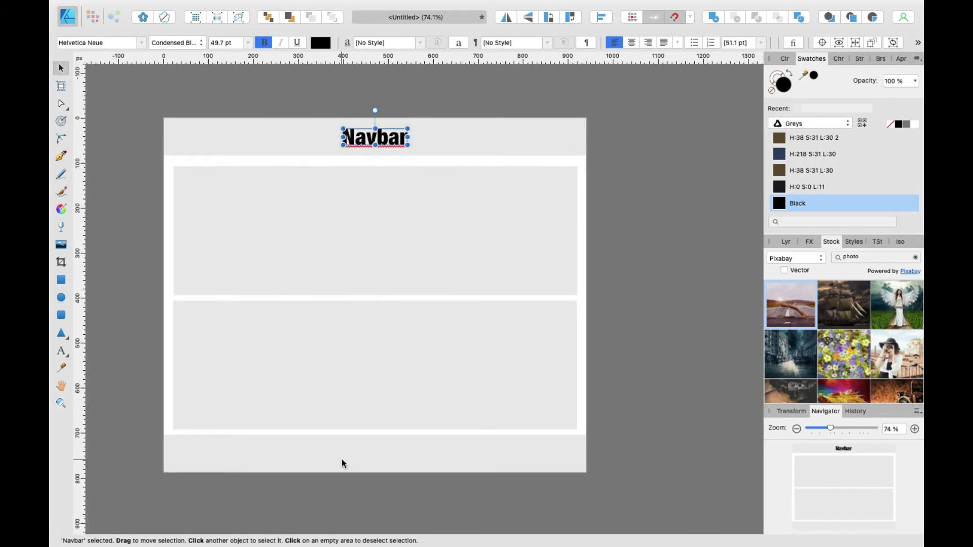
Add a 'Footer' text label in the footer box and centre it under Navbar
{"action": "left_click", "coordinate": [358, 456]}
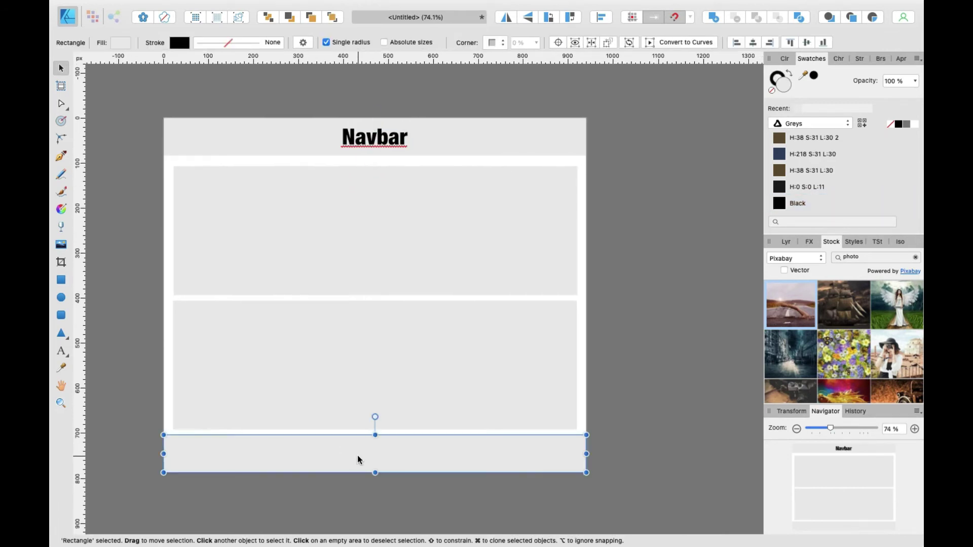
{"action": "left_click", "coordinate": [372, 139]}
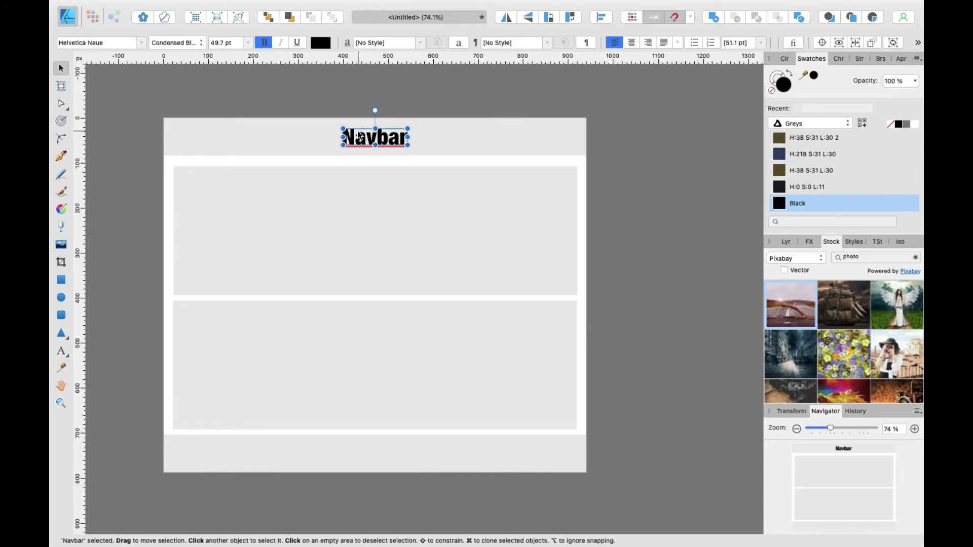
{"action": "left_click", "coordinate": [336, 106]}
{"action": "key", "text": "t"}
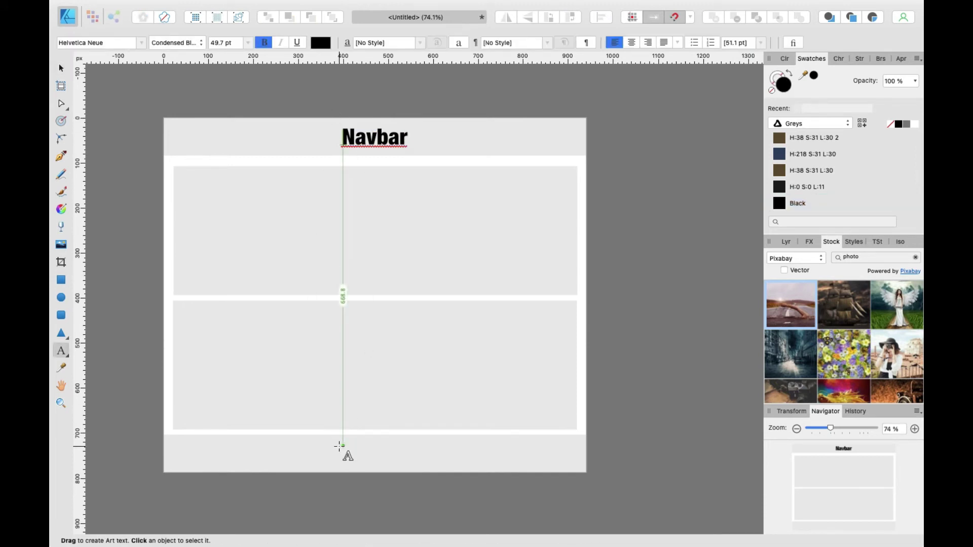
{"action": "left_click_drag", "start_coordinate": [341, 446], "coordinate": [364, 471]}
{"action": "type", "text": "Footer"}
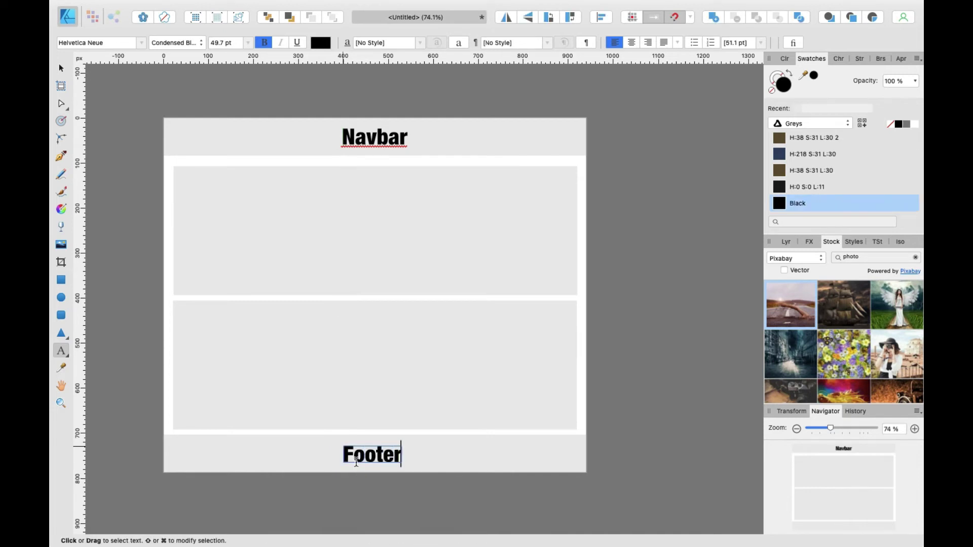
{"action": "key", "text": "Escape"}
{"action": "key", "text": "Escape"}
{"action": "key", "text": "v"}
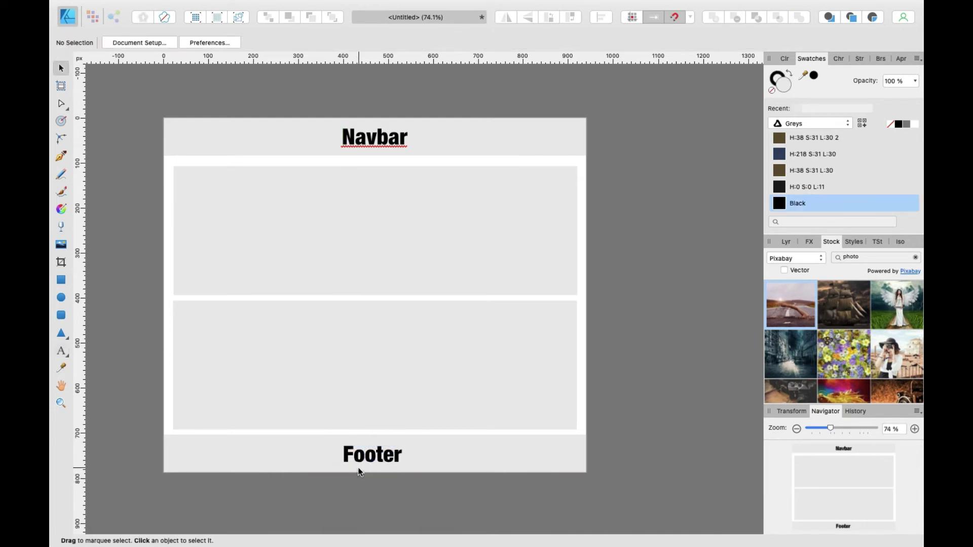
{"action": "left_click_drag", "start_coordinate": [366, 461], "coordinate": [366, 459]}
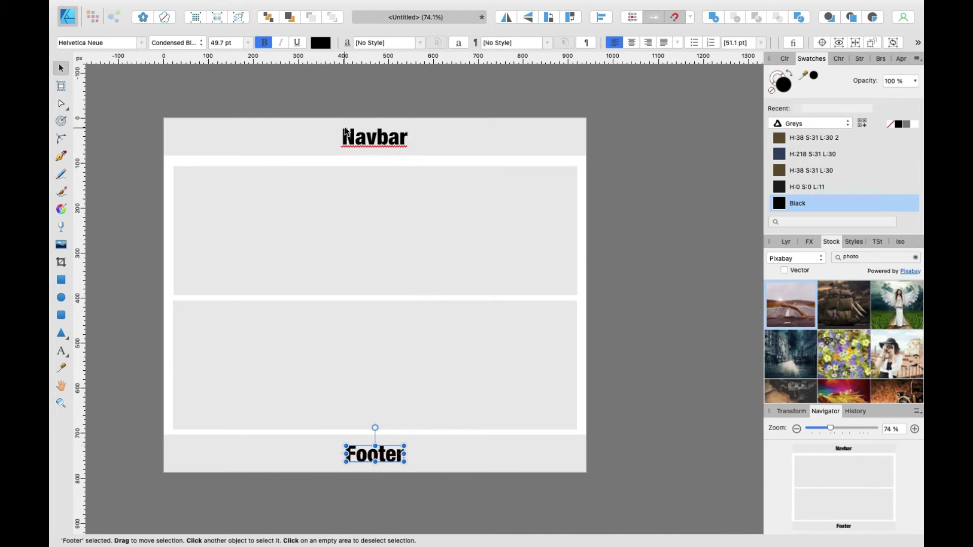
Select Navbar and Footer in turn to check their alignment
{"action": "left_click", "coordinate": [362, 141]}
{"action": "left_click", "coordinate": [361, 458]}
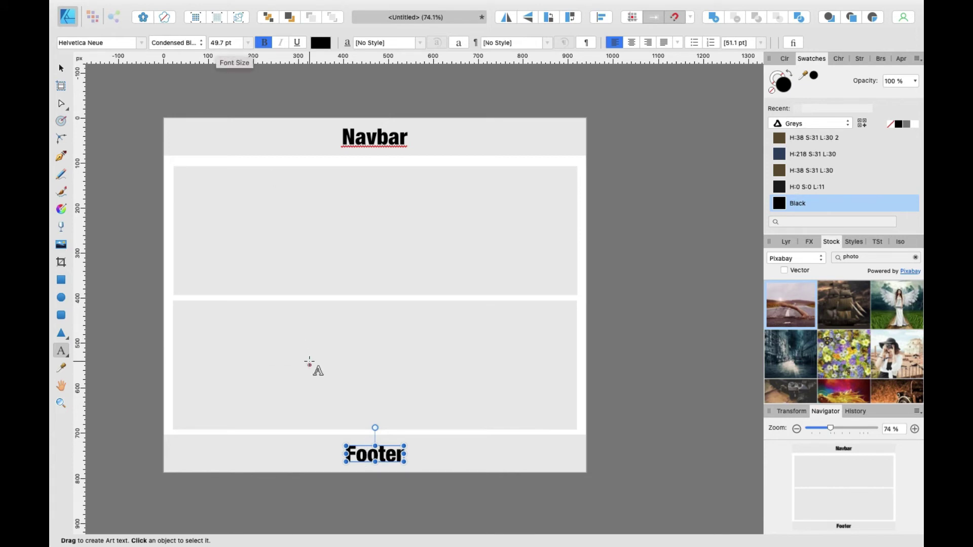
{"action": "key", "text": "Escape"}
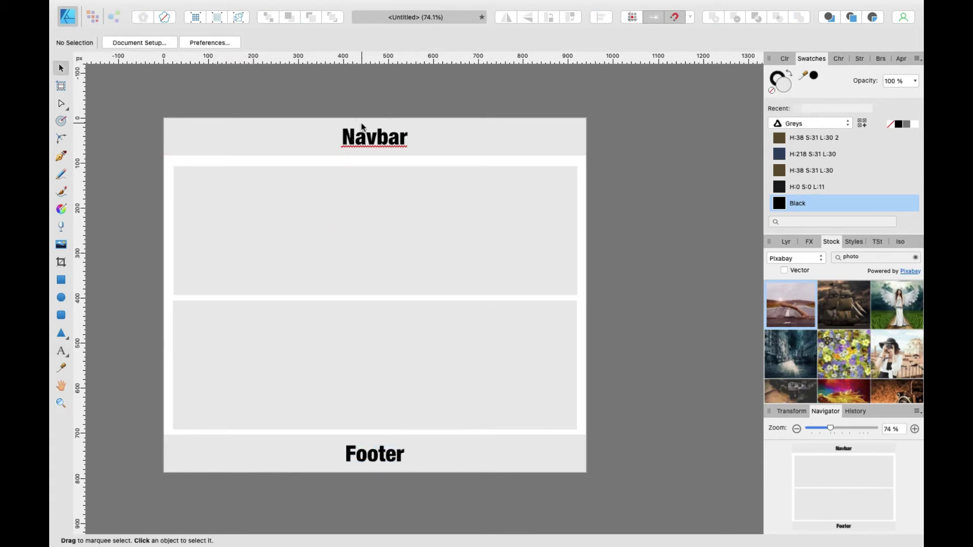
{"action": "left_click", "coordinate": [373, 138]}
{"action": "left_click", "coordinate": [384, 454]}
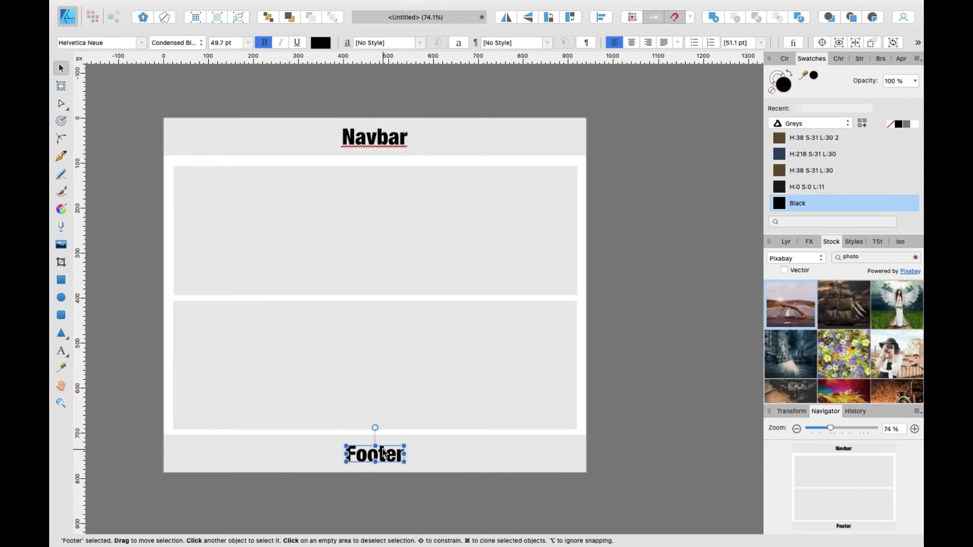
{"action": "key", "text": "Delete"}
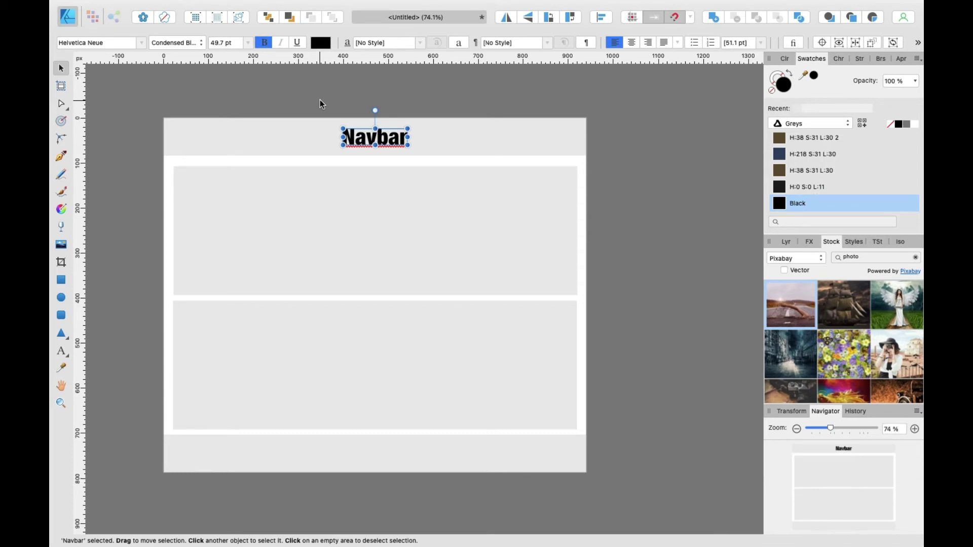
{"action": "left_click", "coordinate": [350, 103]}
{"action": "left_click", "coordinate": [362, 131]}
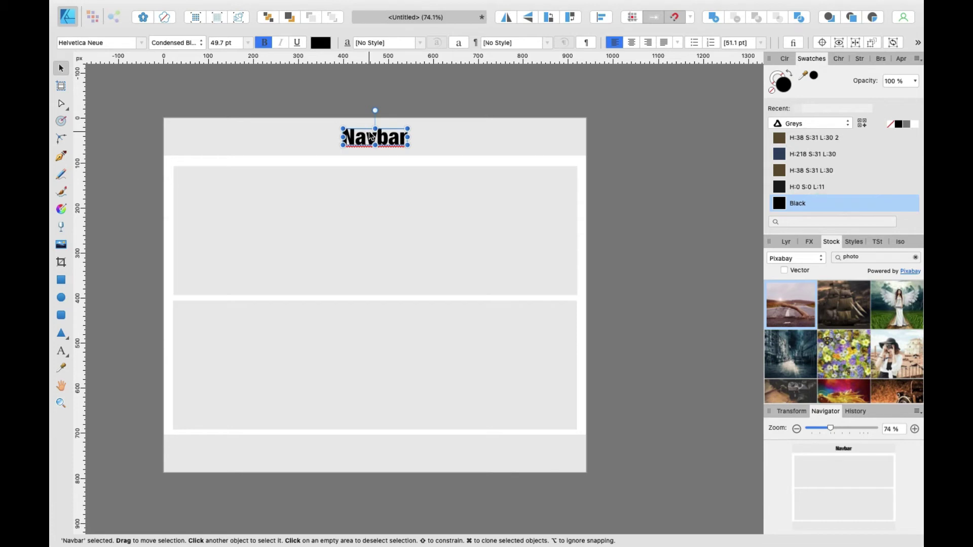
{"action": "left_click_drag", "start_coordinate": [371, 136], "coordinate": [382, 453]}
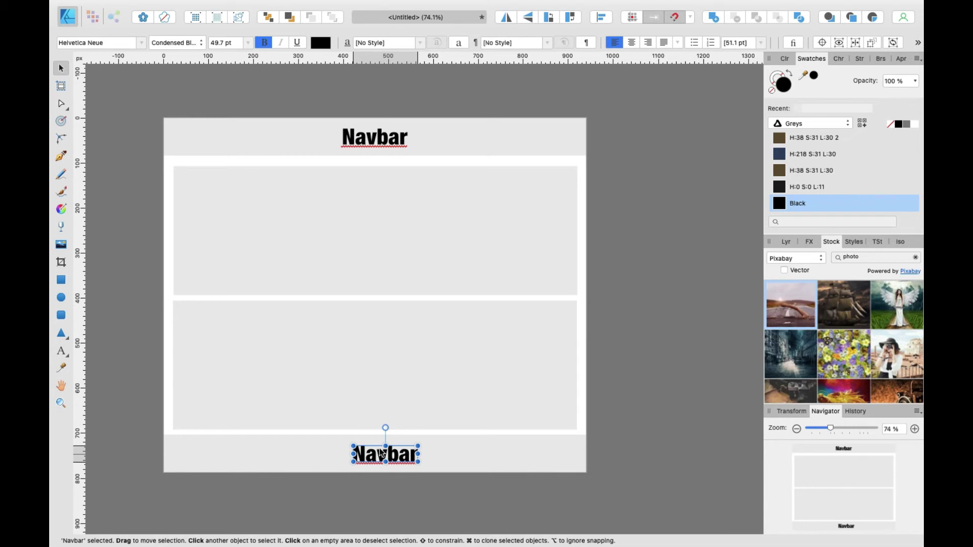
{"action": "left_click_drag", "start_coordinate": [381, 453], "coordinate": [378, 454]}
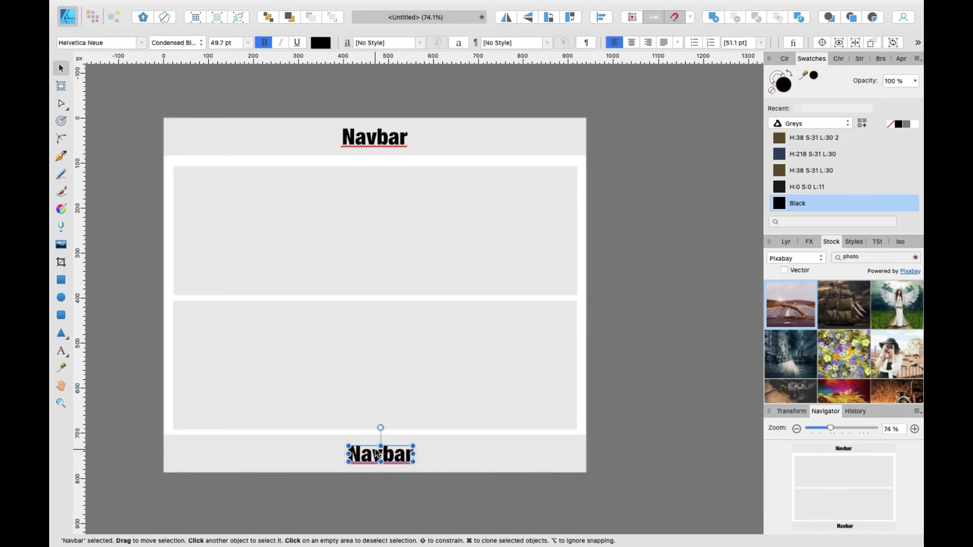
{"action": "left_click", "coordinate": [367, 138]}
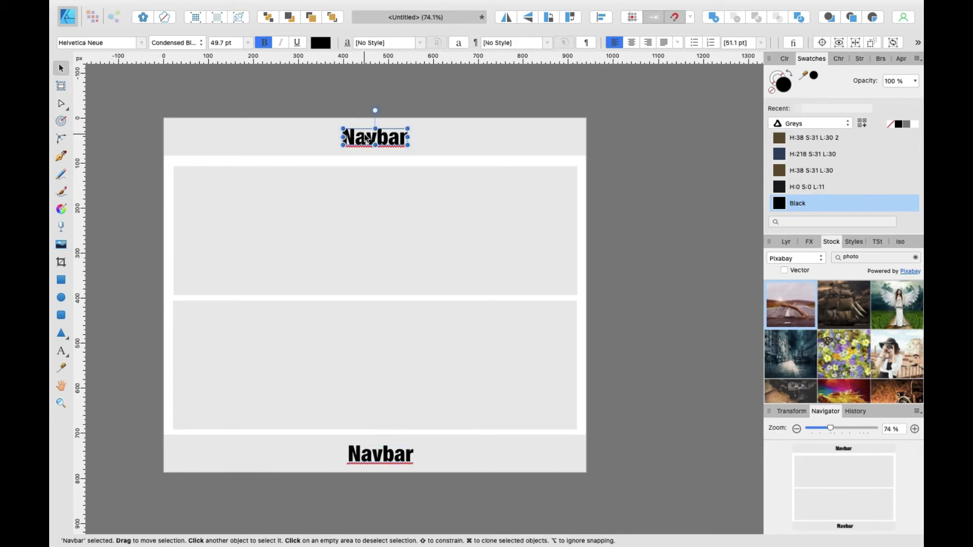
{"action": "left_click_drag", "start_coordinate": [367, 137], "coordinate": [366, 222]}
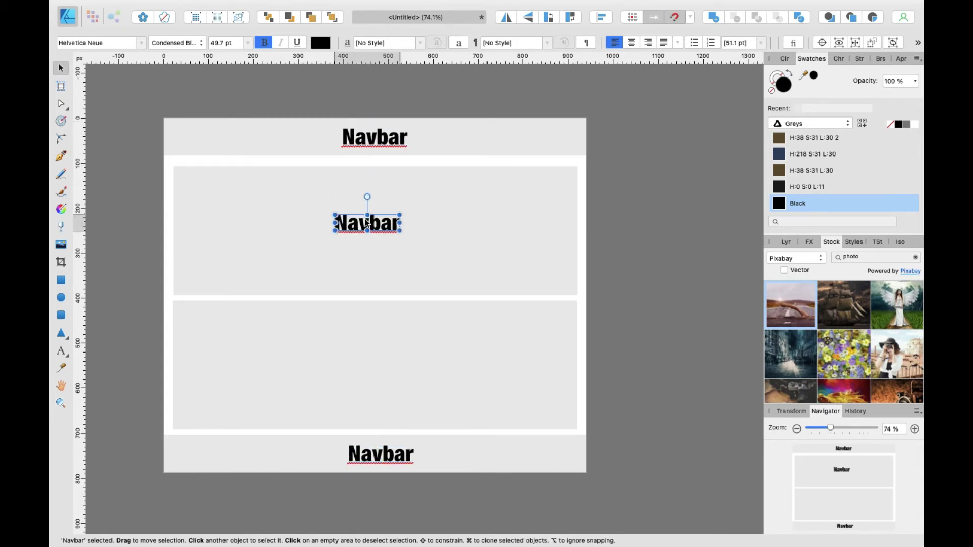
{"action": "key", "text": "super+z"}
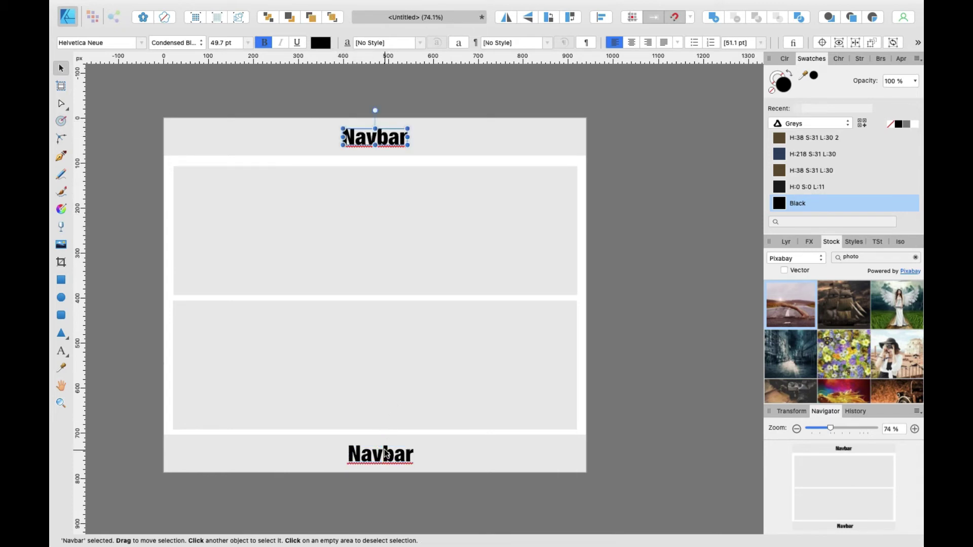
Alt-drag a copy of the top Navbar label down into the first content box
{"action": "scroll", "coordinate": [305, 196], "scroll_direction": "up", "scroll_amount": 2}
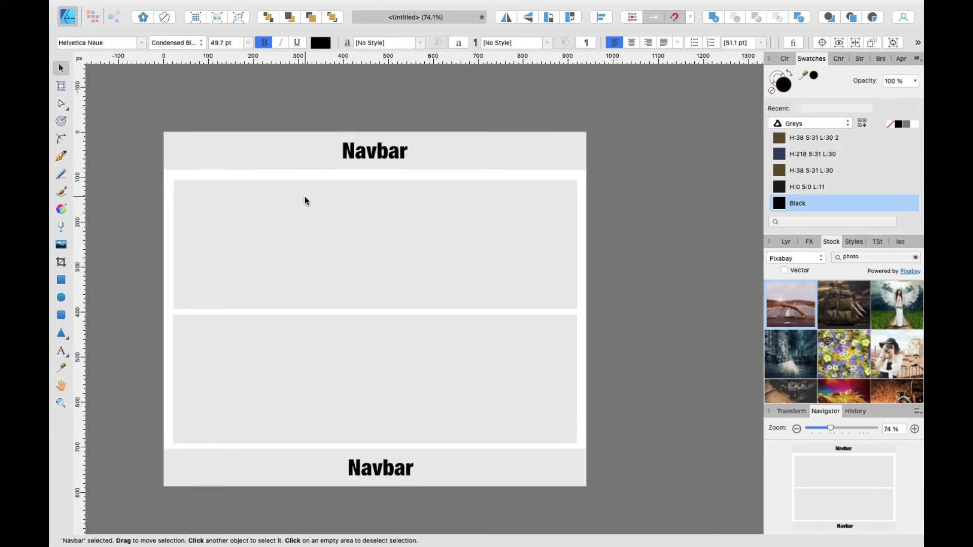
{"action": "left_click", "coordinate": [331, 136]}
{"action": "left_click", "coordinate": [361, 162]}
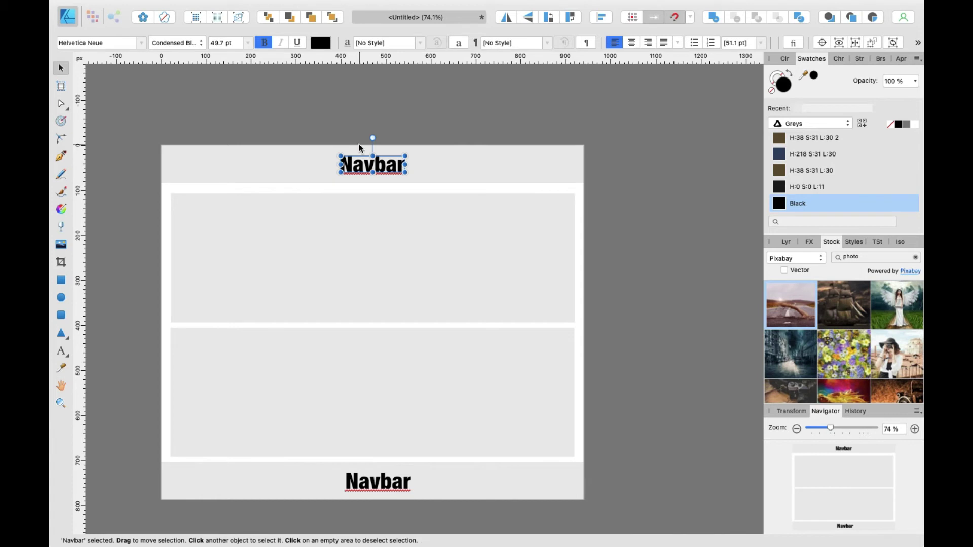
{"action": "left_click", "coordinate": [352, 130]}
{"action": "left_click", "coordinate": [364, 169]}
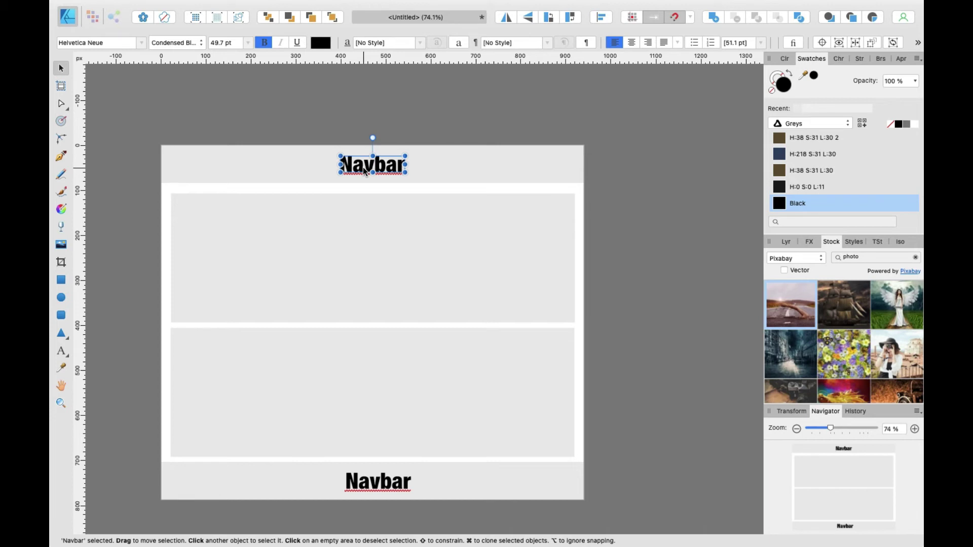
{"action": "left_click_drag", "start_coordinate": [364, 172], "coordinate": [365, 207]}
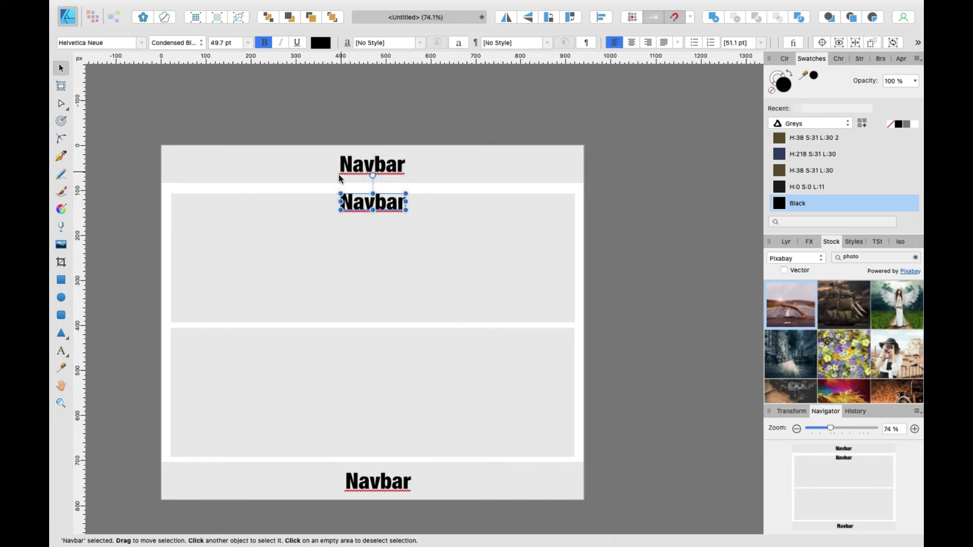
Duplicate the copied Navbar label once more further down with Cmd+J
{"action": "left_click", "coordinate": [371, 320]}
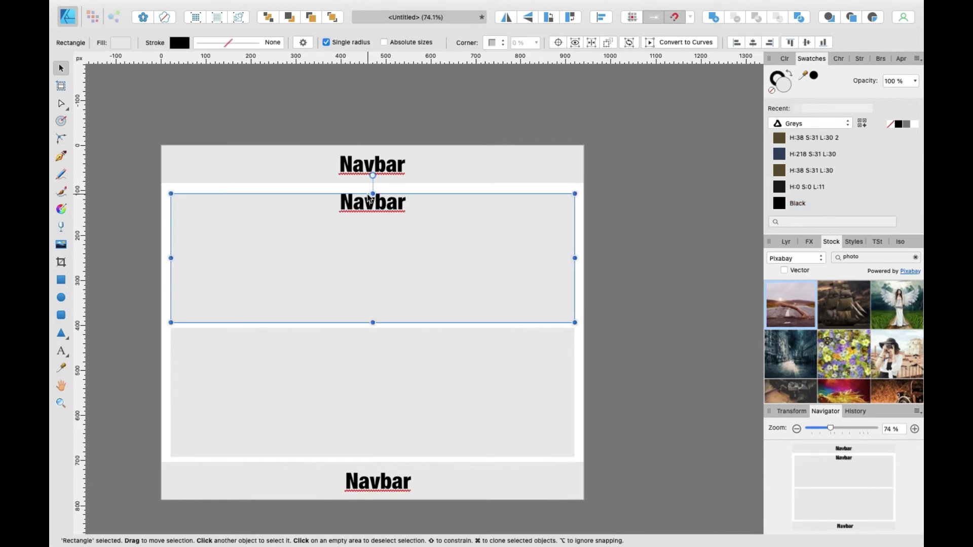
{"action": "left_click", "coordinate": [363, 204]}
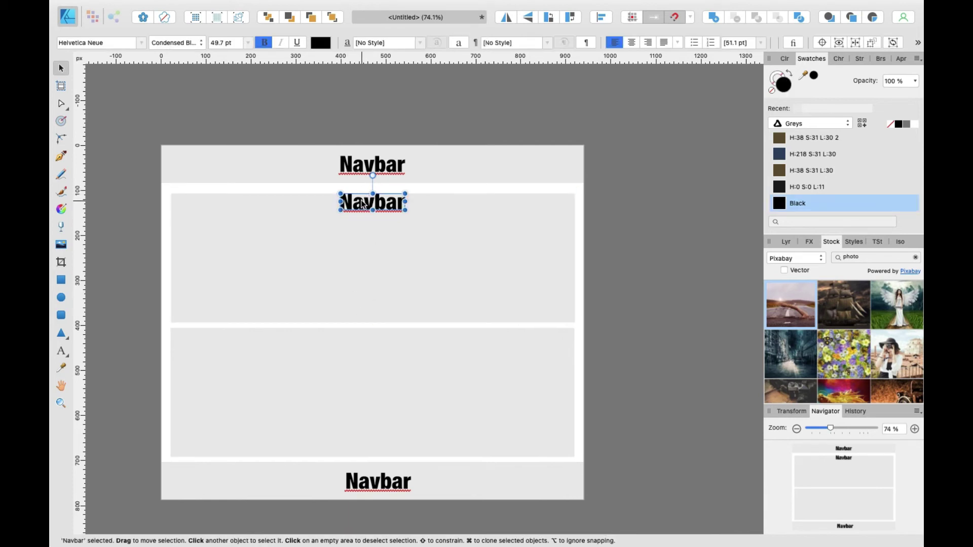
{"action": "key", "text": "super+j"}
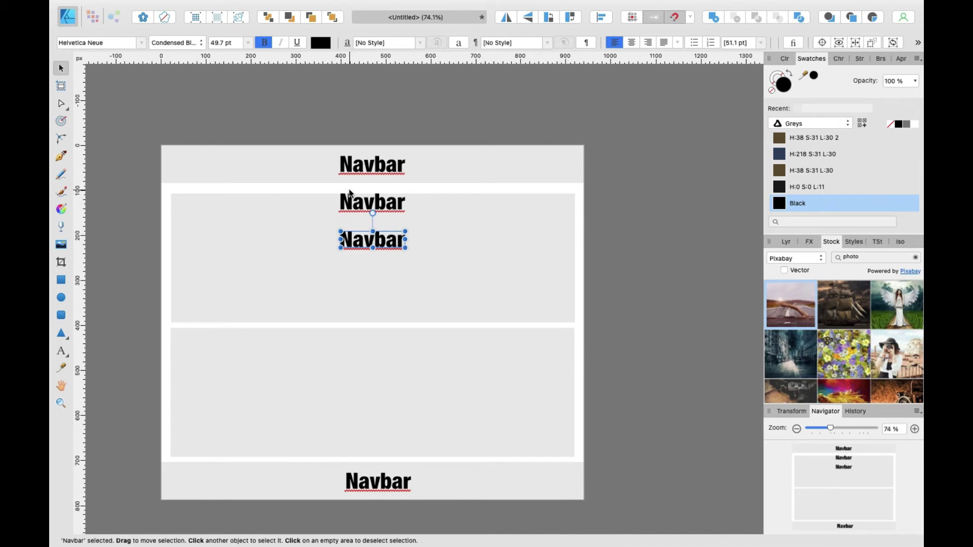
Zoom in and draw a thin vertical line with the Pen Tool between the stacked Navbar labels
{"action": "scroll", "coordinate": [347, 228], "scroll_direction": "up", "scroll_amount": 5}
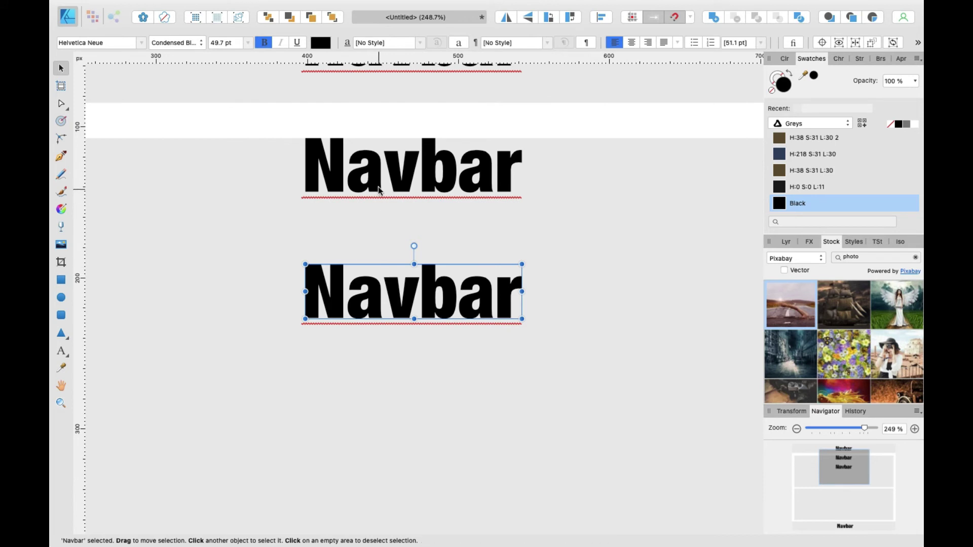
{"action": "key", "text": "p"}
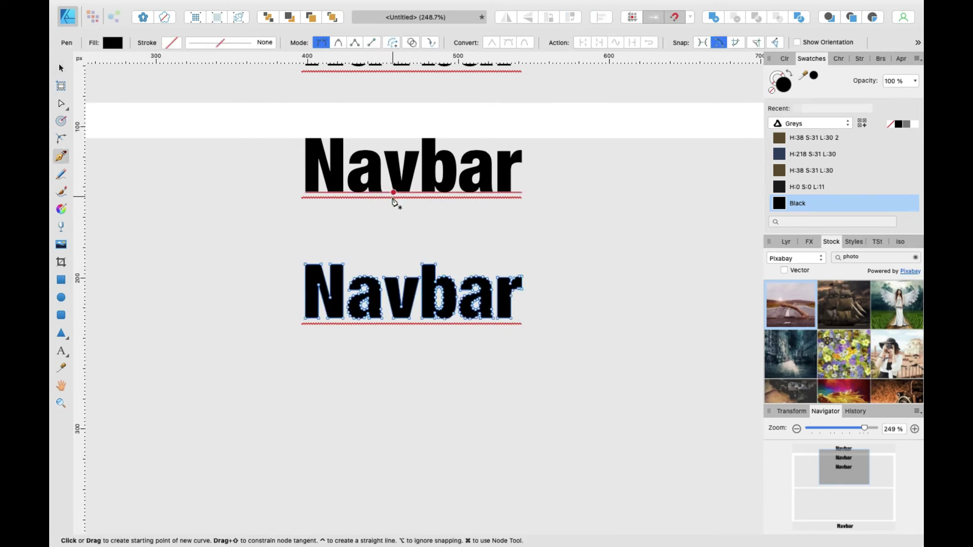
{"action": "left_click", "coordinate": [394, 263]}
{"action": "key", "text": "v"}
{"action": "scroll", "coordinate": [396, 262], "scroll_direction": "up", "scroll_amount": 2}
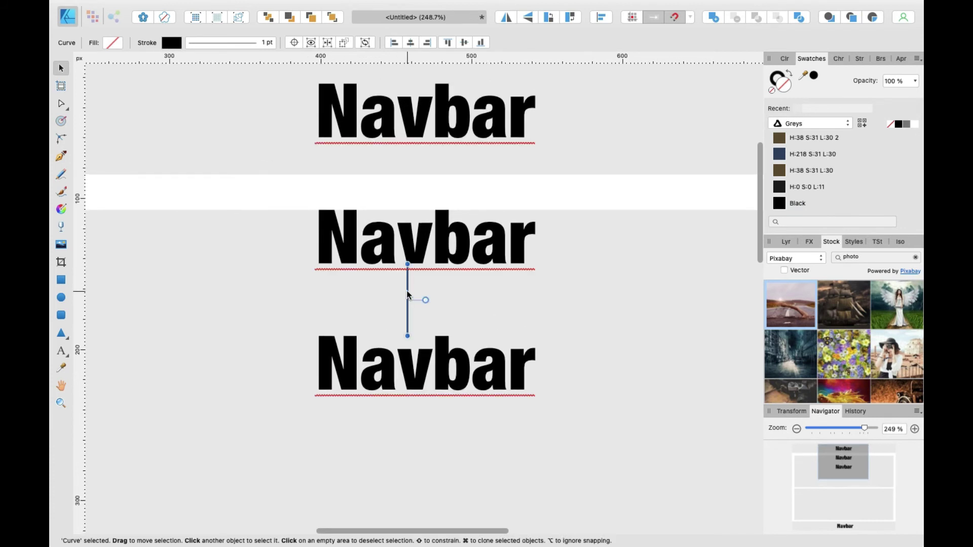
{"action": "left_click_drag", "start_coordinate": [408, 265], "coordinate": [405, 168]}
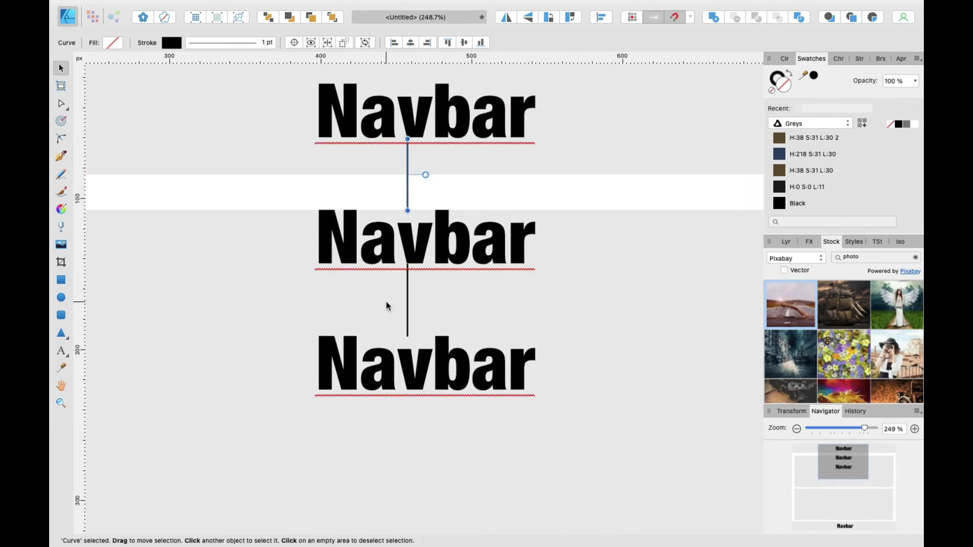
Place a copy of the third Navbar label beside it, cancelling a stray move first
{"action": "left_click", "coordinate": [413, 383]}
{"action": "left_click", "coordinate": [330, 311]}
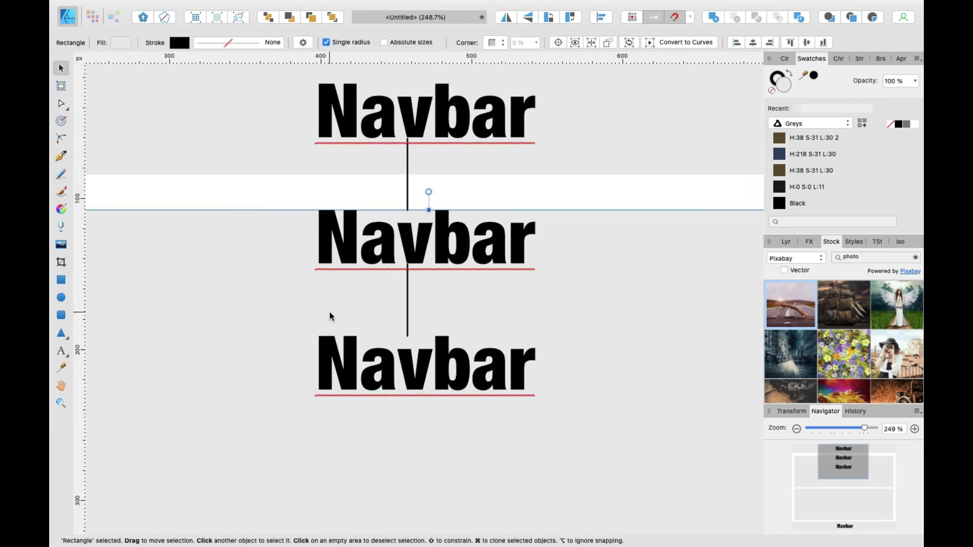
{"action": "left_click", "coordinate": [274, 182]}
{"action": "scroll", "coordinate": [274, 182], "scroll_direction": "down", "scroll_amount": 5}
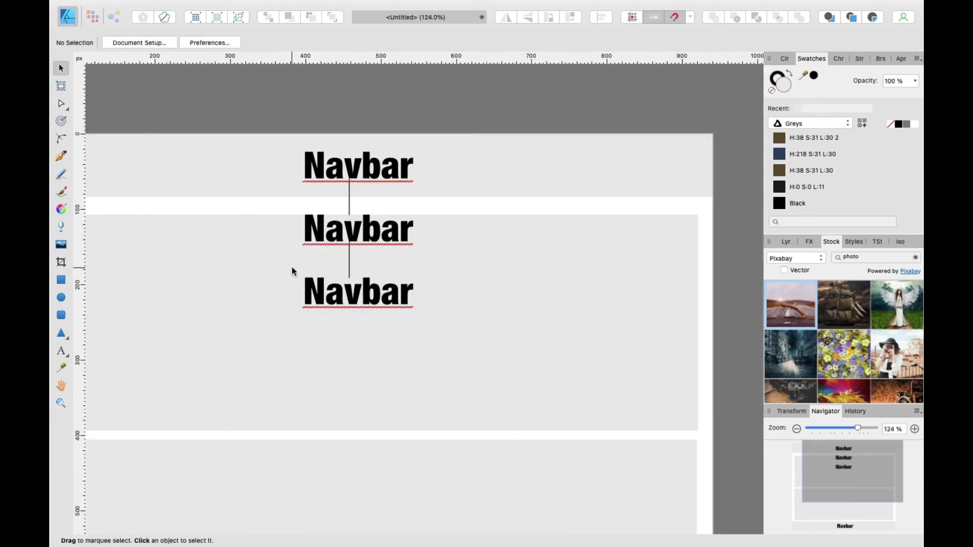
{"action": "left_click", "coordinate": [317, 286]}
{"action": "left_click_drag", "start_coordinate": [317, 287], "coordinate": [287, 336]}
{"action": "key", "text": "Escape"}
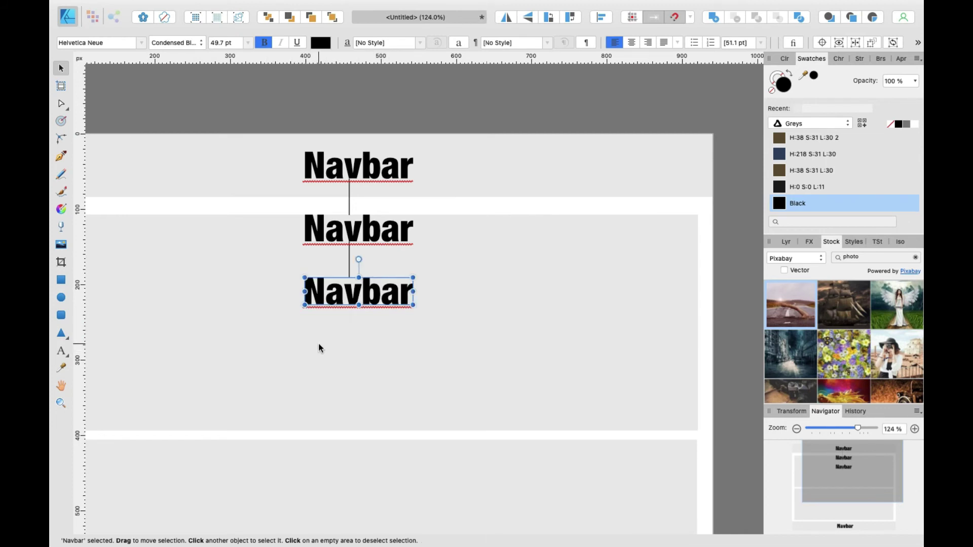
{"action": "mouse_move", "coordinate": [336, 303]}
{"action": "left_mouse_down"}
{"action": "mouse_move", "coordinate": [230, 304]}
{"action": "mouse_move", "coordinate": [150, 320]}
{"action": "mouse_move", "coordinate": [211, 298]}
{"action": "mouse_move", "coordinate": [187, 300]}
{"action": "mouse_move", "coordinate": [300, 292]}
{"action": "mouse_move", "coordinate": [312, 303]}
{"action": "left_mouse_up"}
{"action": "scroll", "coordinate": [175, 315], "scroll_direction": "left", "scroll_amount": 5}
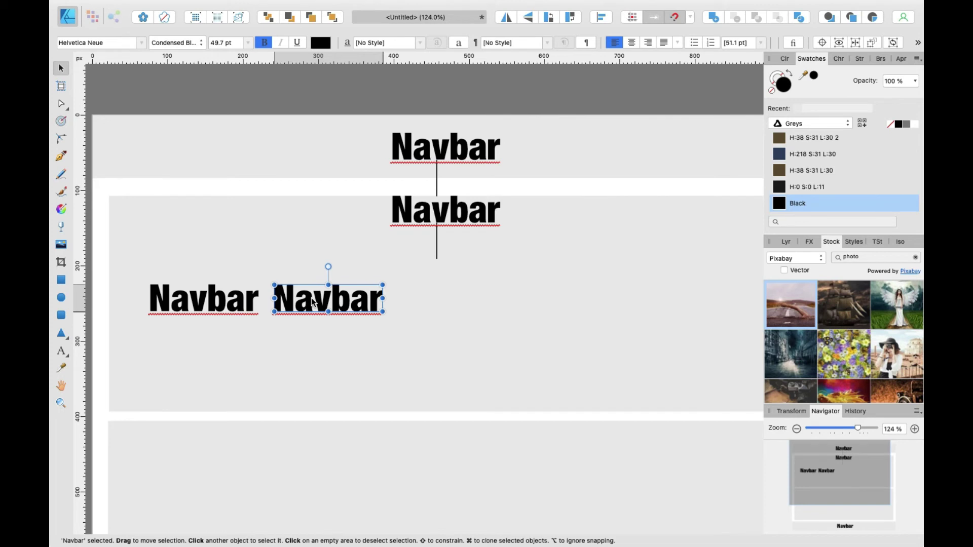
Drag a Navbar copy downward and repeat the duplicate with Cmd+J for more stepped copies
{"action": "left_click_drag", "start_coordinate": [311, 302], "coordinate": [311, 359]}
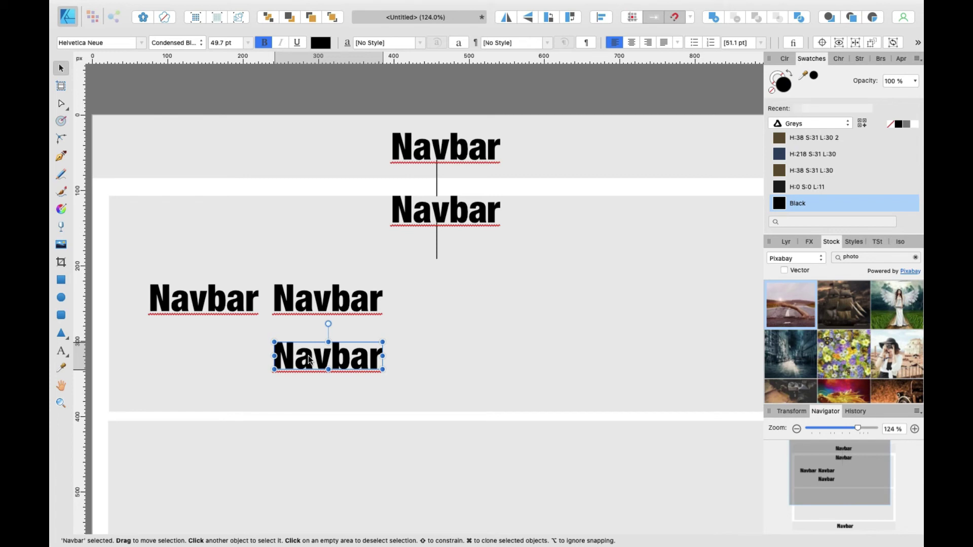
{"action": "key", "text": "super+j"}
{"action": "key", "text": "super+j"}
{"action": "key", "text": "super+j"}
{"action": "key", "text": "super+j"}
{"action": "key", "text": "super+j"}
{"action": "scroll", "coordinate": [311, 360], "scroll_direction": "down", "scroll_amount": 5}
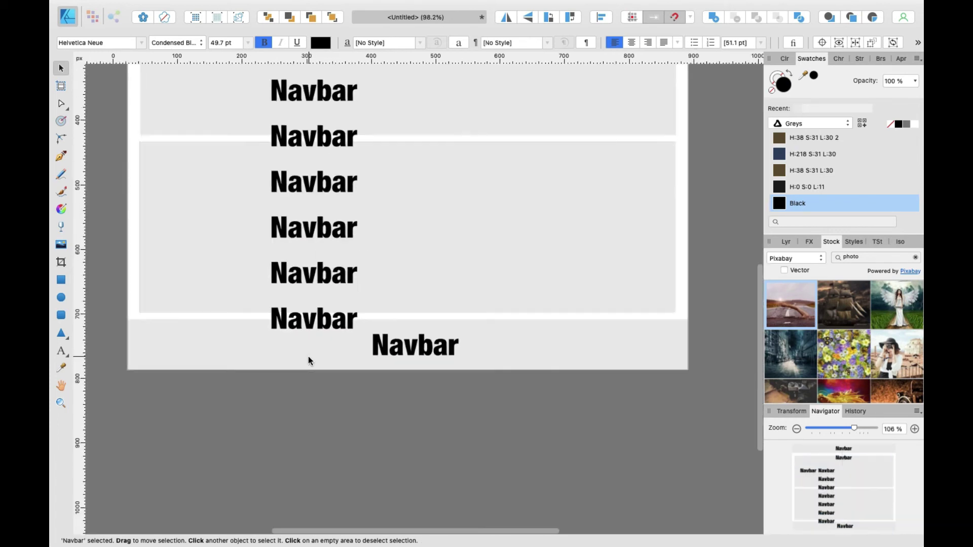
{"action": "scroll", "coordinate": [308, 361], "scroll_direction": "down", "scroll_amount": 2}
{"action": "scroll", "coordinate": [294, 145], "scroll_direction": "up", "scroll_amount": 2}
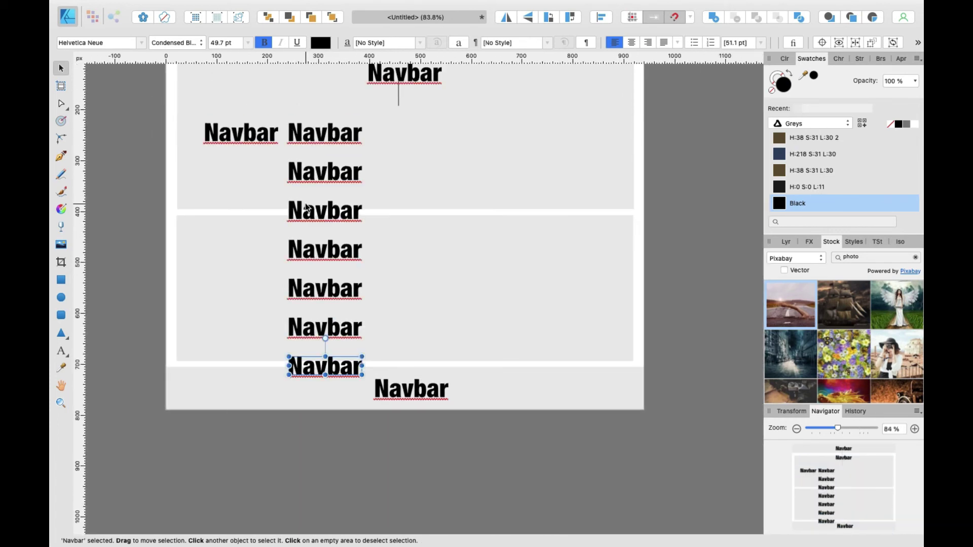
{"action": "scroll", "coordinate": [306, 208], "scroll_direction": "up", "scroll_amount": 2}
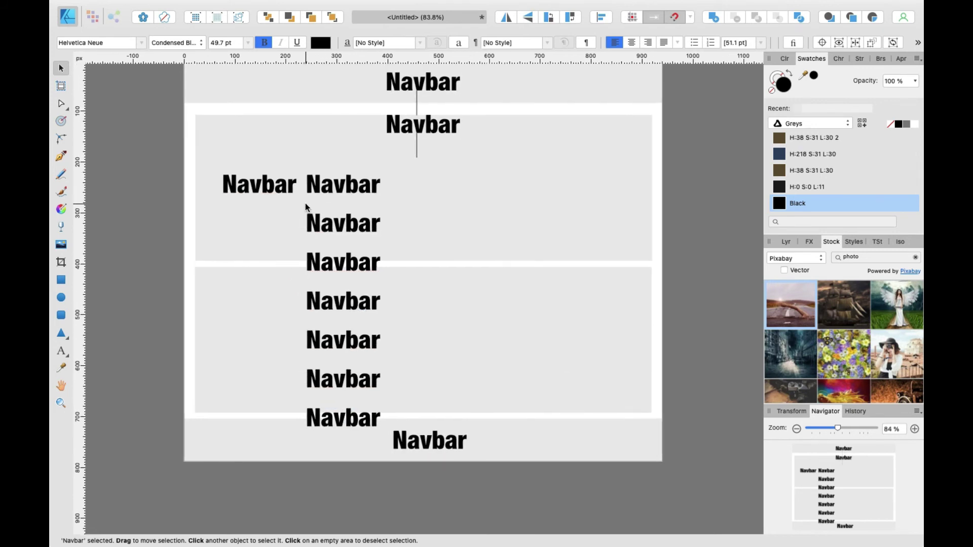
Delete the extra Navbar copies and the vertical line, keeping the top Navbar label
{"action": "left_click", "coordinate": [269, 189]}
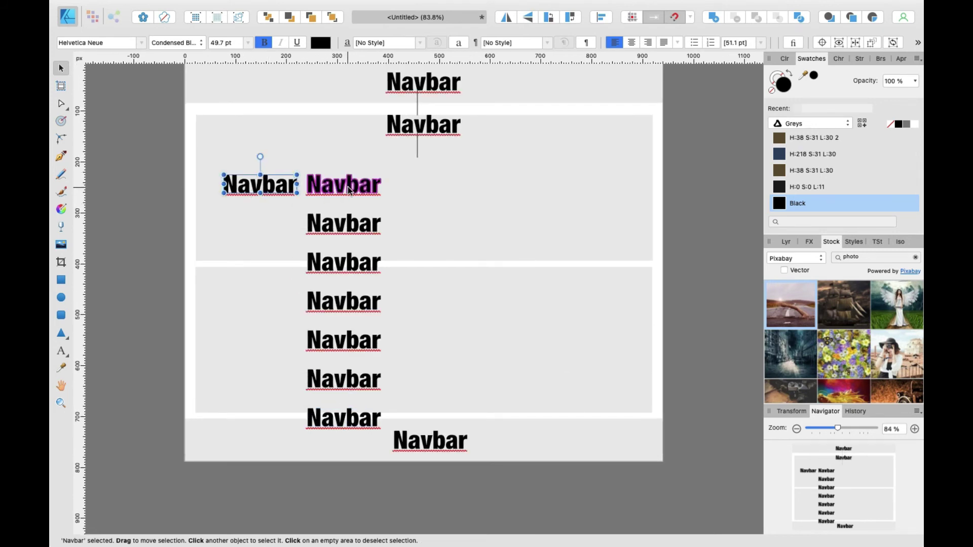
{"action": "key", "text": "Delete"}
{"action": "key", "text": "Delete"}
{"action": "key", "text": "Delete"}
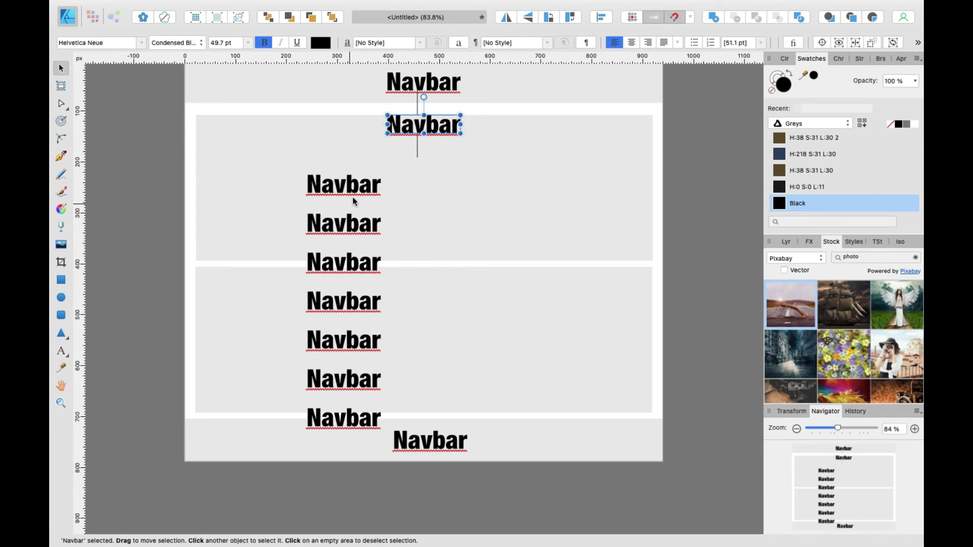
{"action": "key", "text": "ctrl+z"}
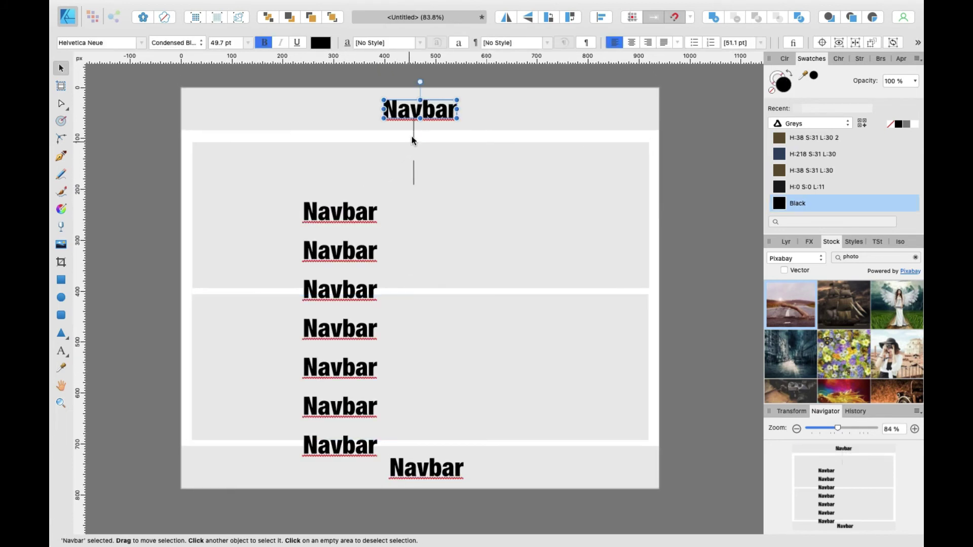
{"action": "left_click", "coordinate": [346, 208]}
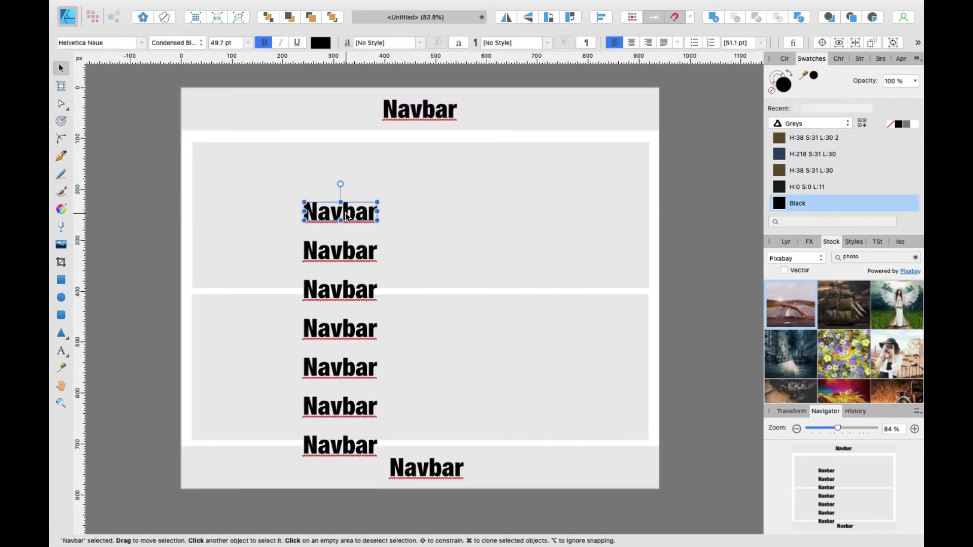
{"action": "key", "text": "ctrl+shift+z"}
{"action": "key", "text": "ctrl+shift+z"}
{"action": "key", "text": "ctrl+z"}
{"action": "key", "text": "ctrl+z"}
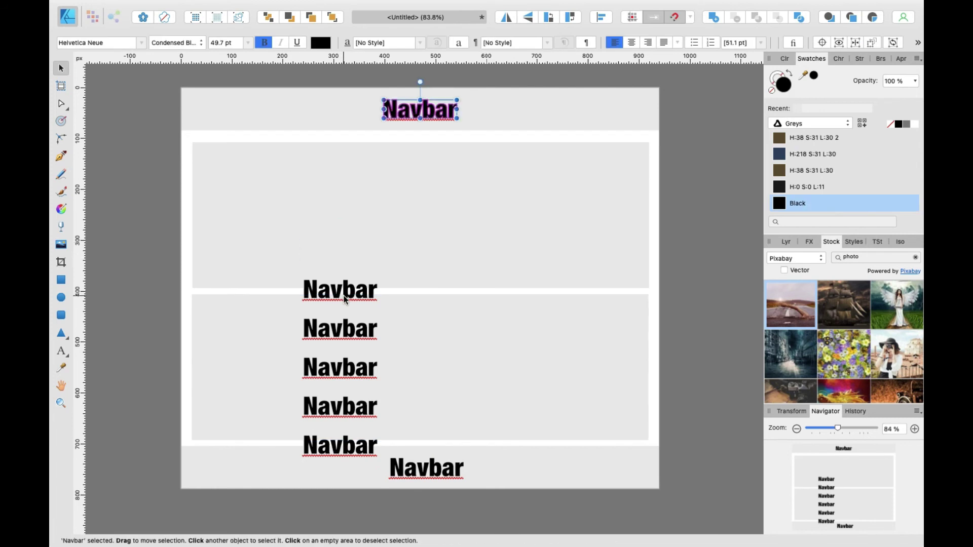
{"action": "key", "text": "ctrl+z"}
{"action": "key", "text": "ctrl+z"}
{"action": "key", "text": "ctrl+z"}
{"action": "key", "text": "ctrl+z"}
{"action": "key", "text": "ctrl+z"}
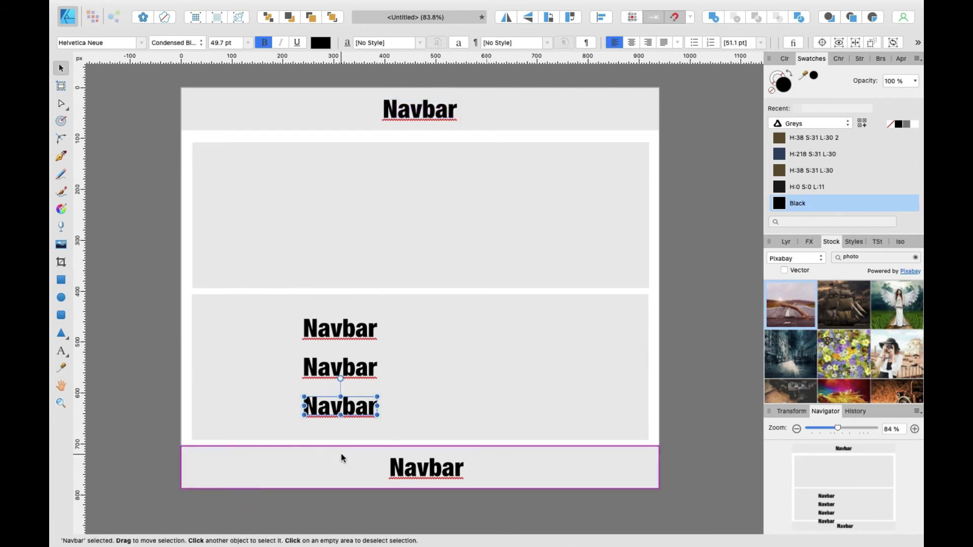
Replace the footer's copied Navbar text with 'Foote' and centre it horizontally in the footer
{"action": "double_click", "coordinate": [419, 474]}
{"action": "scroll", "coordinate": [373, 527], "scroll_direction": "down", "scroll_amount": 2}
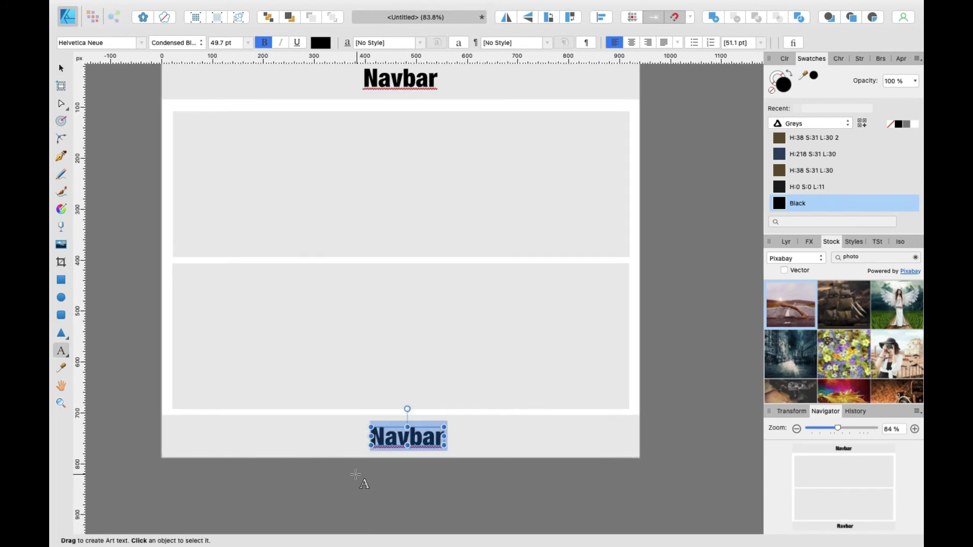
{"action": "key", "text": "BackSpace"}
{"action": "type", "text": "Foote"}
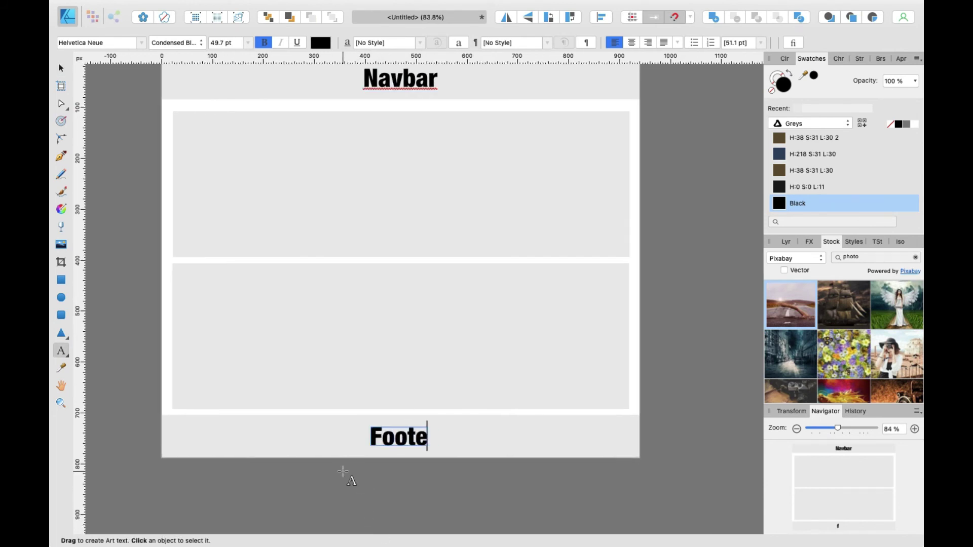
{"action": "key", "text": "Escape"}
{"action": "left_click_drag", "start_coordinate": [396, 444], "coordinate": [406, 445]}
Check the font weight and font size lists, leaving both unchanged
{"action": "scroll", "coordinate": [400, 448], "scroll_direction": "right", "scroll_amount": 2}
{"action": "scroll", "coordinate": [400, 448], "scroll_direction": "up", "scroll_amount": 1}
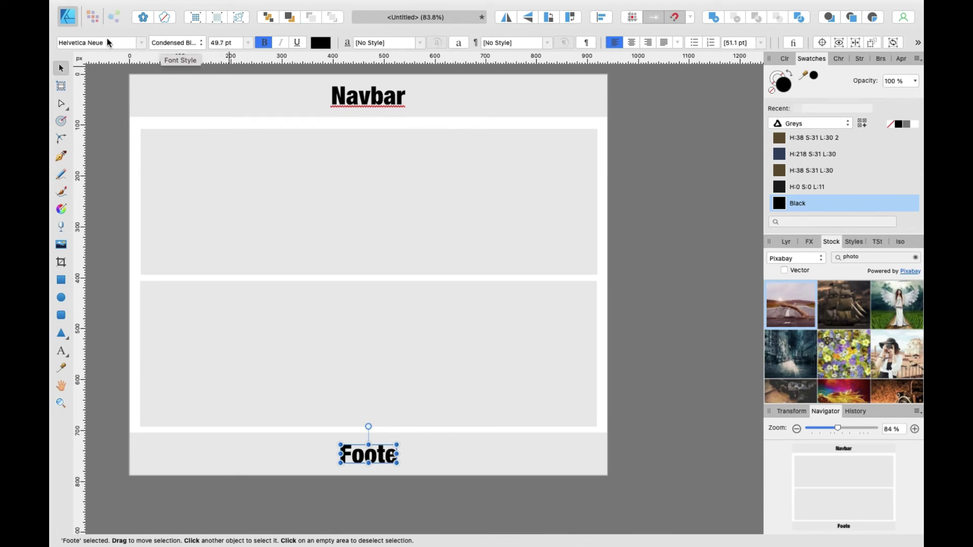
{"action": "left_click", "coordinate": [175, 45]}
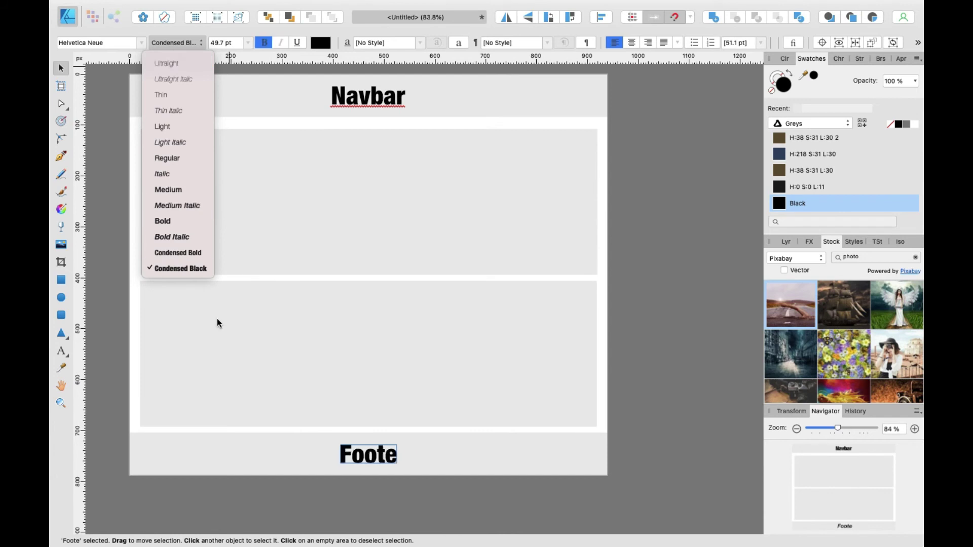
{"action": "left_click", "coordinate": [280, 512]}
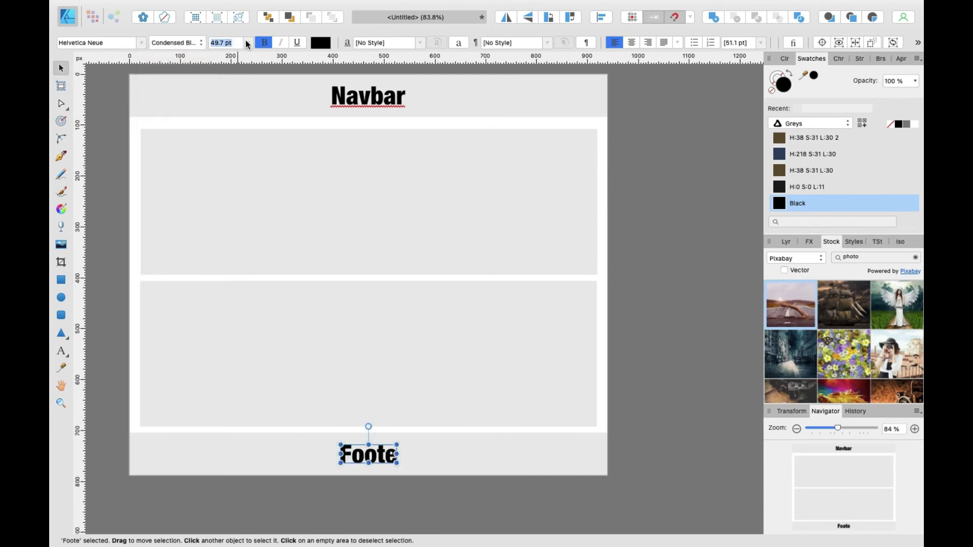
{"action": "left_click", "coordinate": [247, 42]}
{"action": "left_click", "coordinate": [124, 227]}
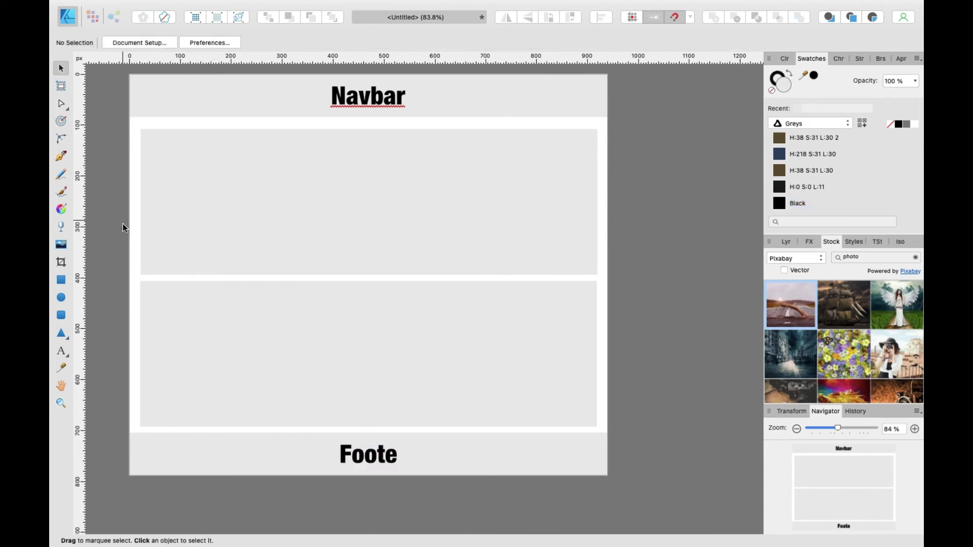
Shrink the Foote text to about 13 pt, then reset it to its original size and deselect
{"action": "left_click", "coordinate": [354, 461]}
{"action": "scroll", "coordinate": [368, 469], "scroll_direction": "up", "scroll_amount": 5}
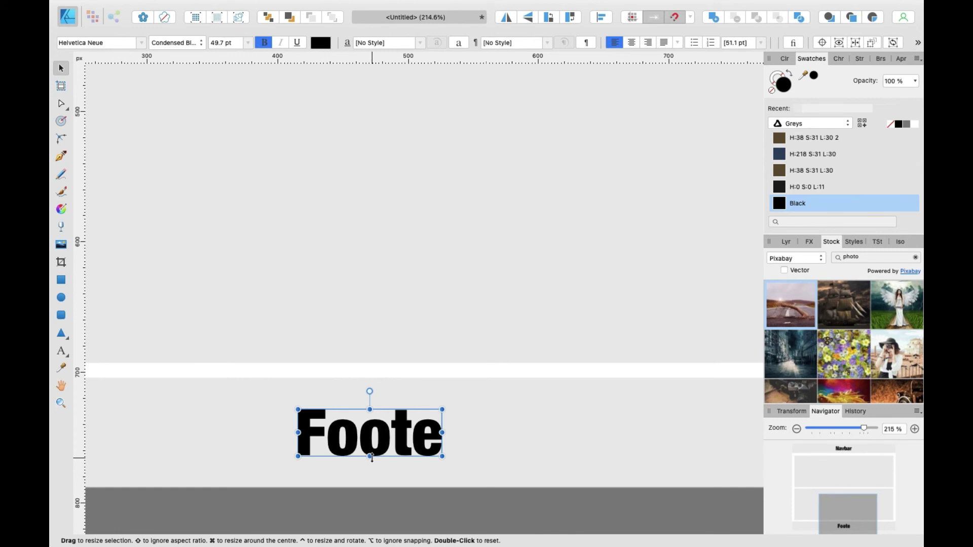
{"action": "left_click_drag", "start_coordinate": [371, 459], "coordinate": [388, 435]}
{"action": "scroll", "coordinate": [388, 434], "scroll_direction": "down", "scroll_amount": 5}
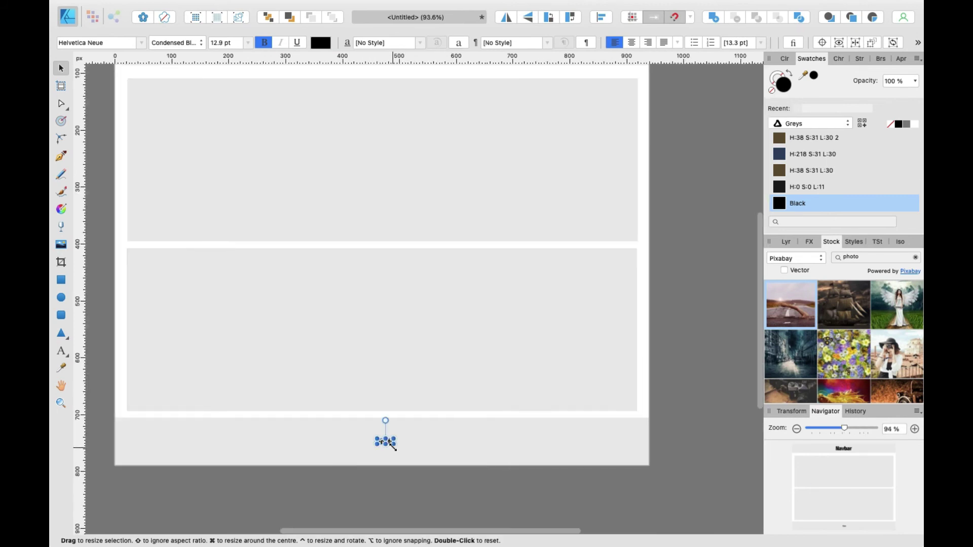
{"action": "double_click", "coordinate": [393, 447]}
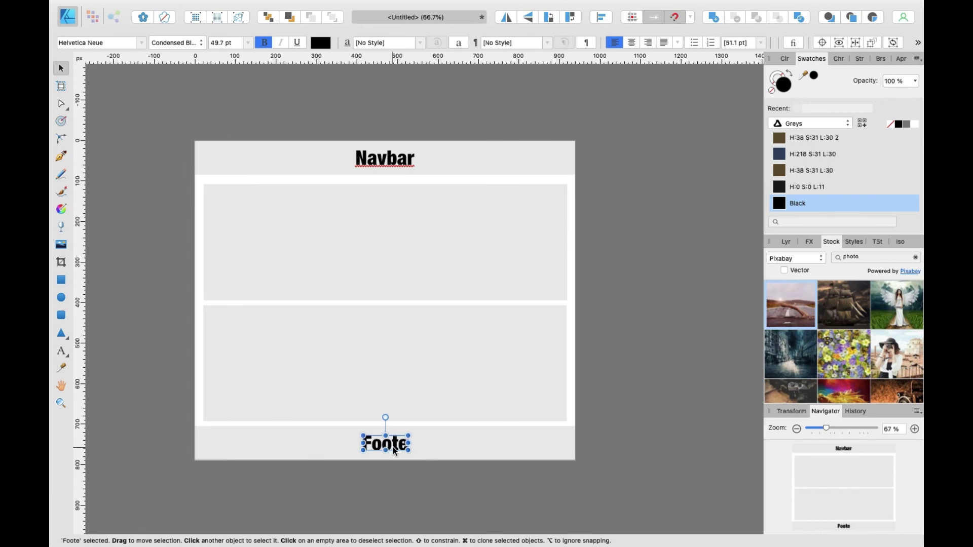
{"action": "left_click", "coordinate": [387, 500]}
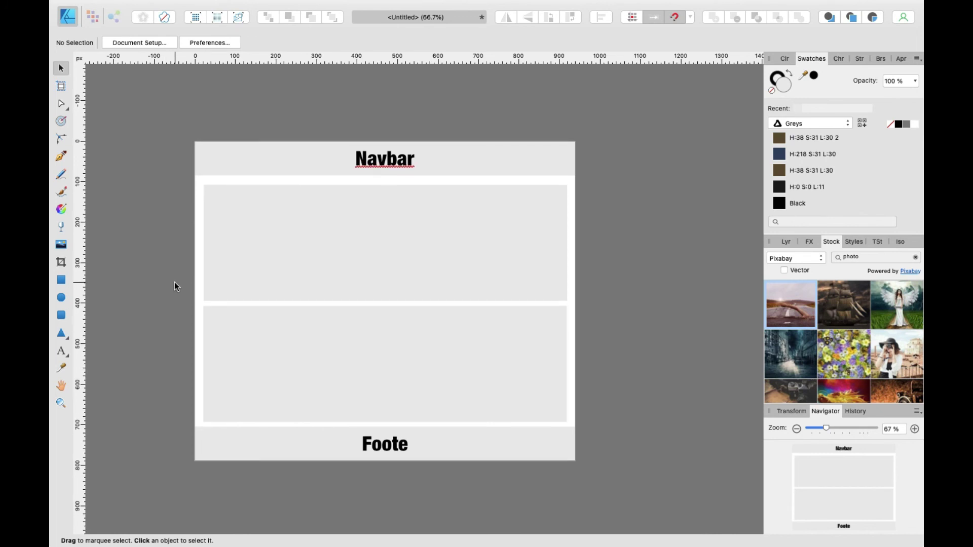
Show the colour wheel panel and try the Rectangle, Ellipse and Rounded Rectangle tools
{"action": "left_click", "coordinate": [783, 59]}
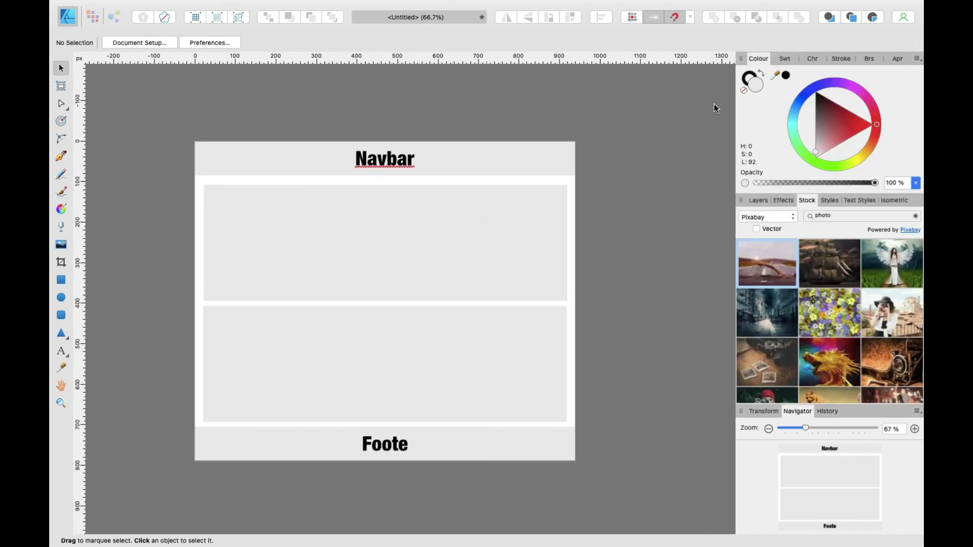
{"action": "scroll", "coordinate": [594, 173], "scroll_direction": "left", "scroll_amount": 3}
{"action": "scroll", "coordinate": [595, 172], "scroll_direction": "up", "scroll_amount": 1}
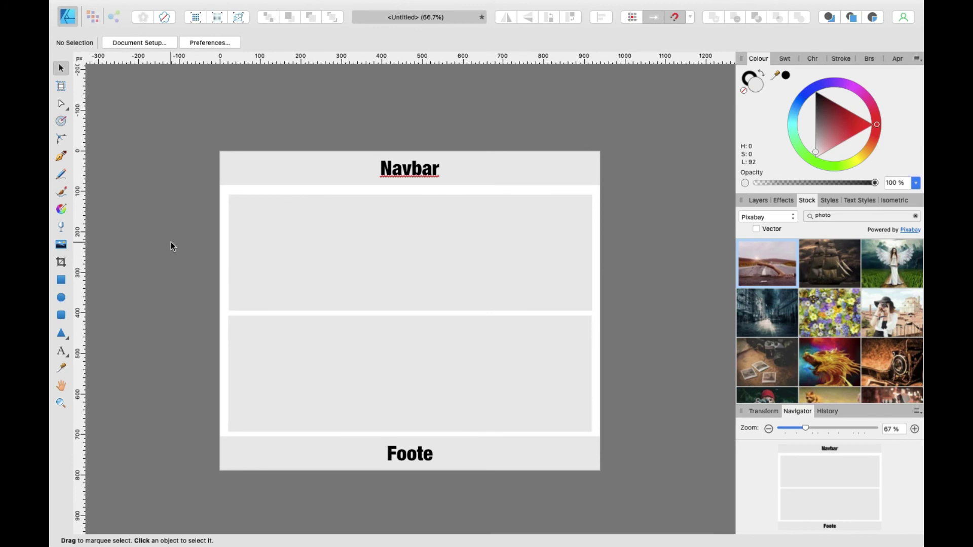
{"action": "left_click", "coordinate": [62, 280]}
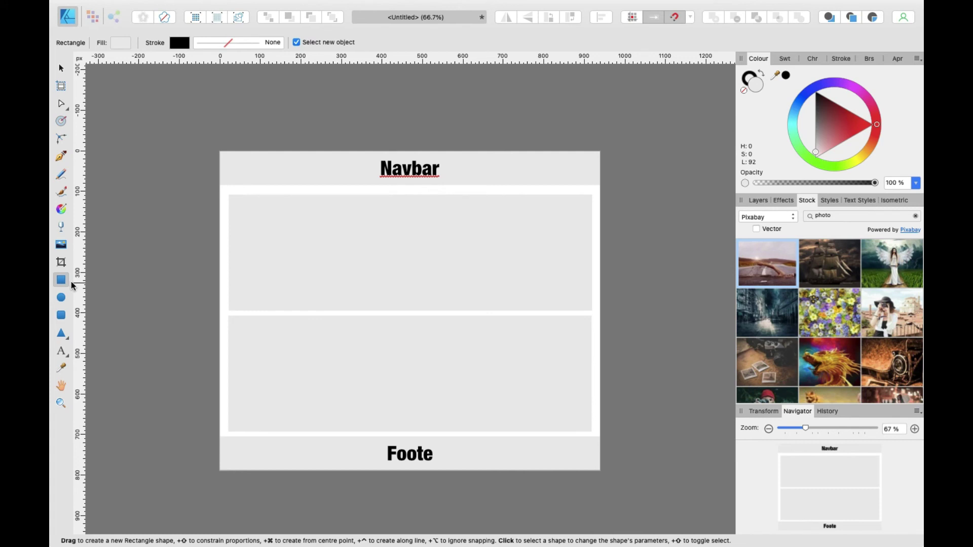
{"action": "key", "text": "e"}
{"action": "left_click", "coordinate": [70, 321]}
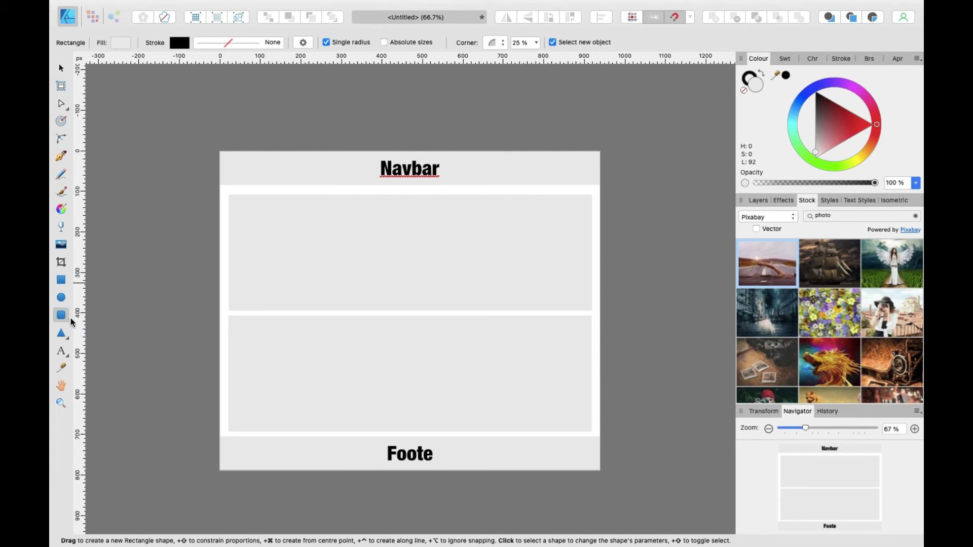
{"action": "key", "text": "v"}
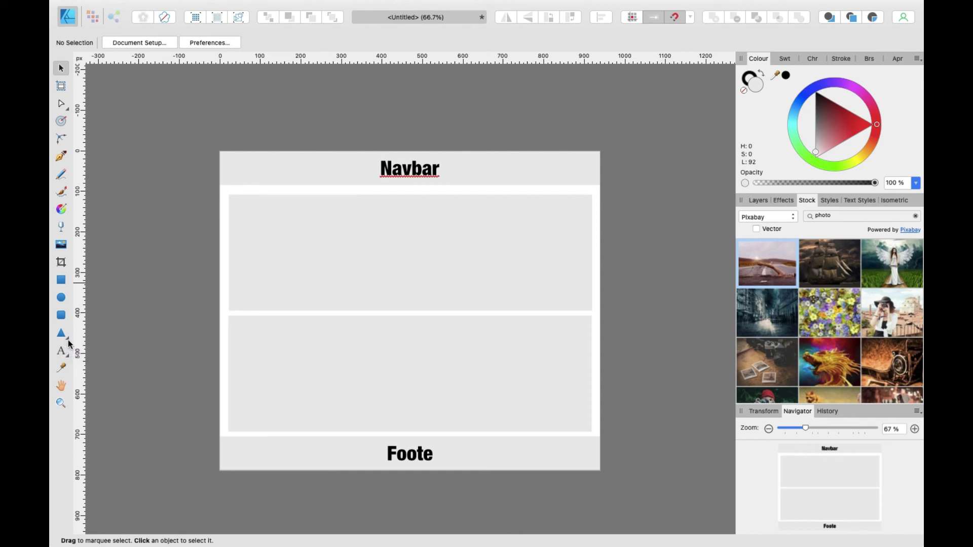
Draw a test diamond with the Diamond Tool in the upper content box, then delete it
{"action": "left_click", "coordinate": [70, 343]}
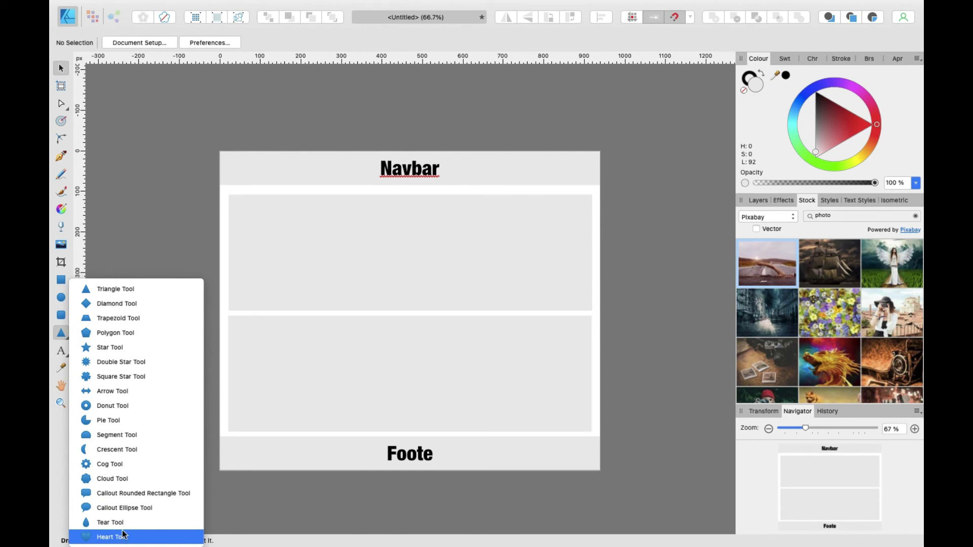
{"action": "left_click", "coordinate": [116, 304]}
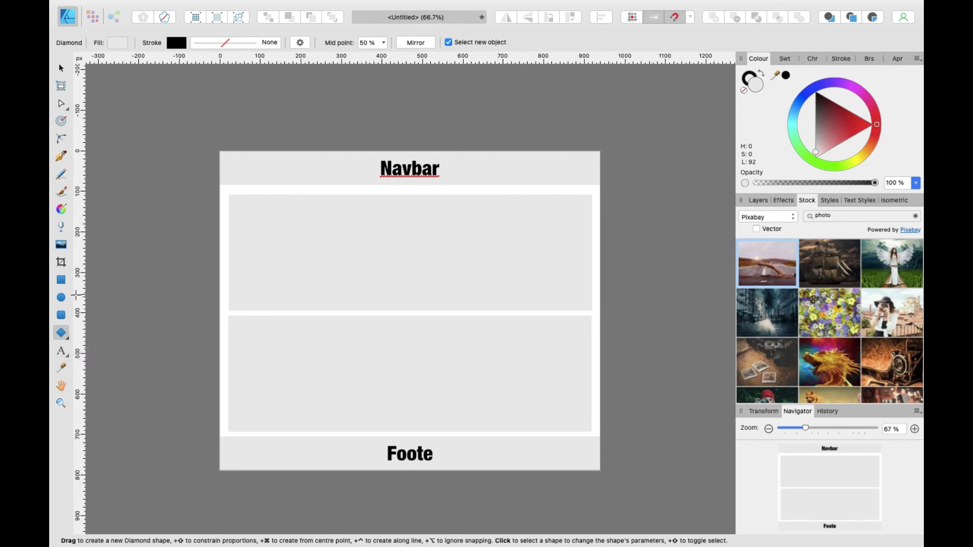
{"action": "key", "text": "m"}
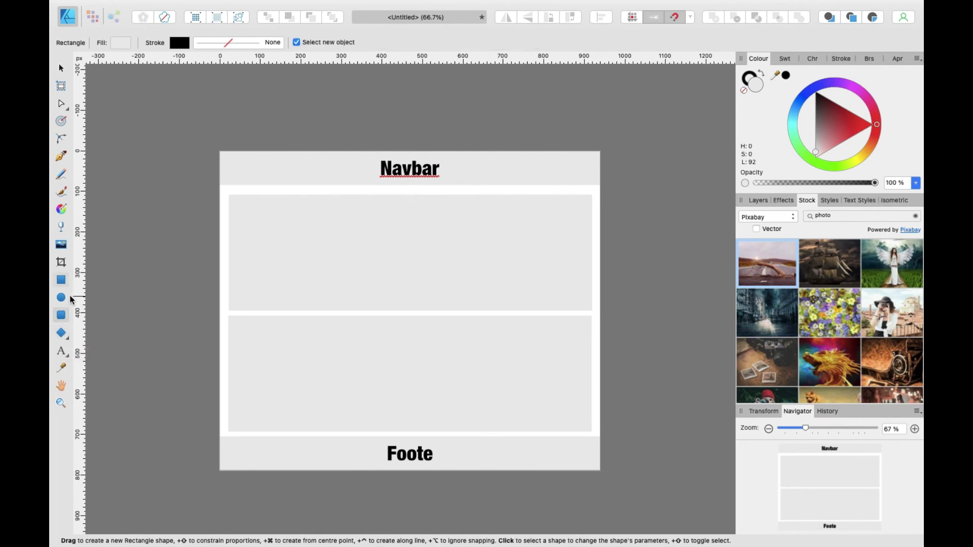
{"action": "left_click", "coordinate": [65, 336]}
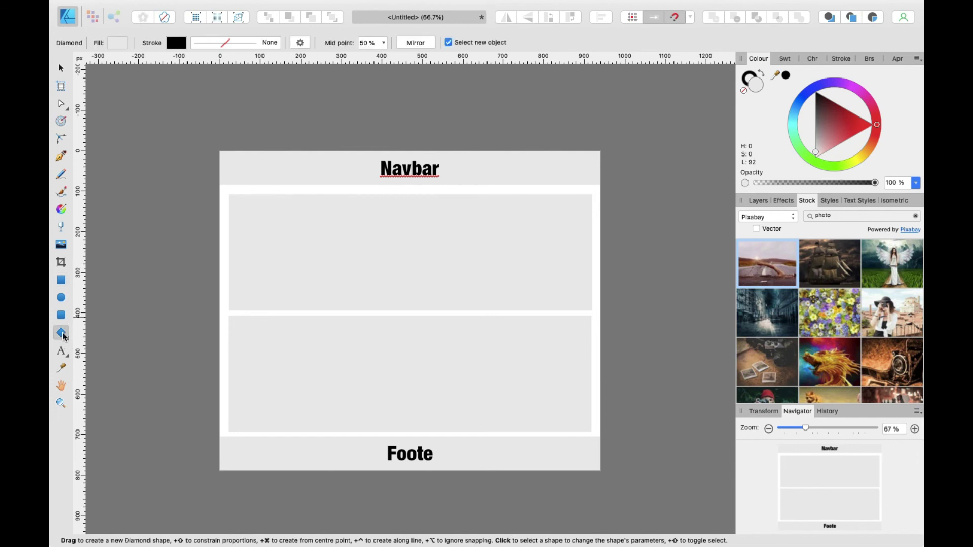
{"action": "left_click_drag", "start_coordinate": [278, 210], "coordinate": [408, 309]}
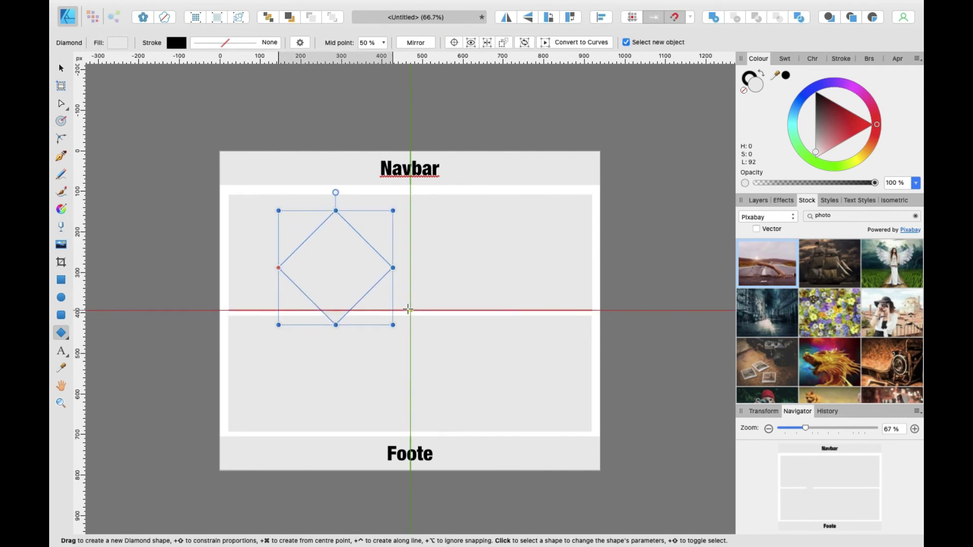
{"action": "key", "text": "v"}
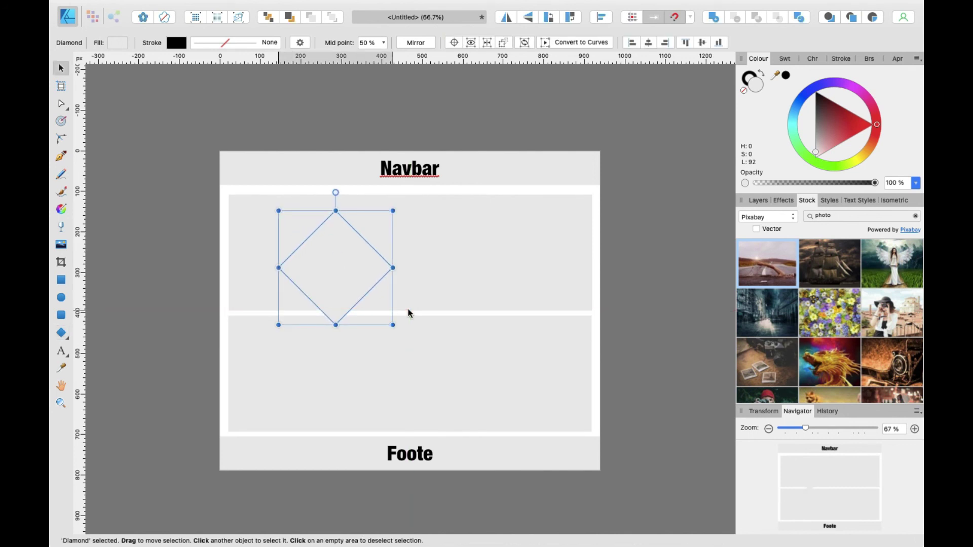
{"action": "key", "text": "Delete"}
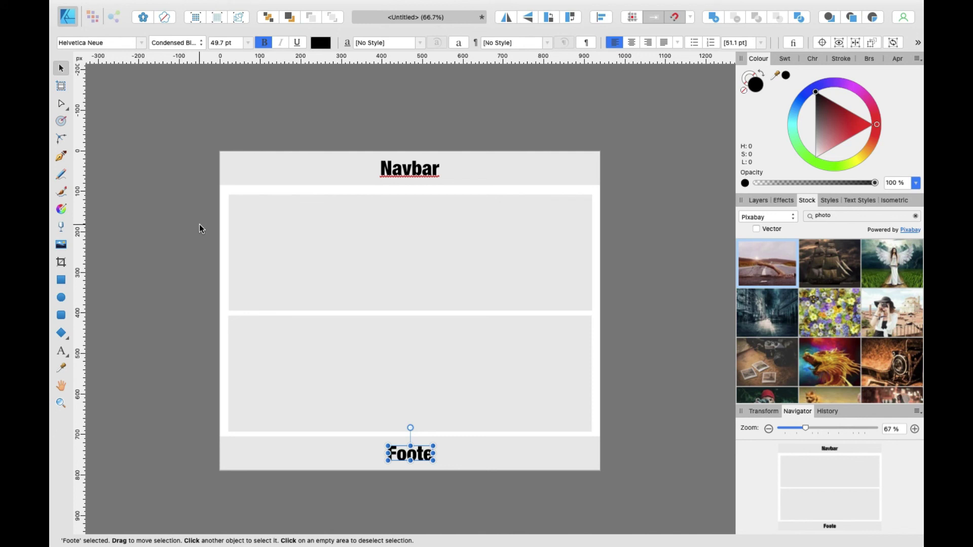
{"action": "mouse_move", "coordinate": [52, 3]}
{"action": "left_click", "coordinate": [502, 225]}
{"action": "key", "text": "a"}
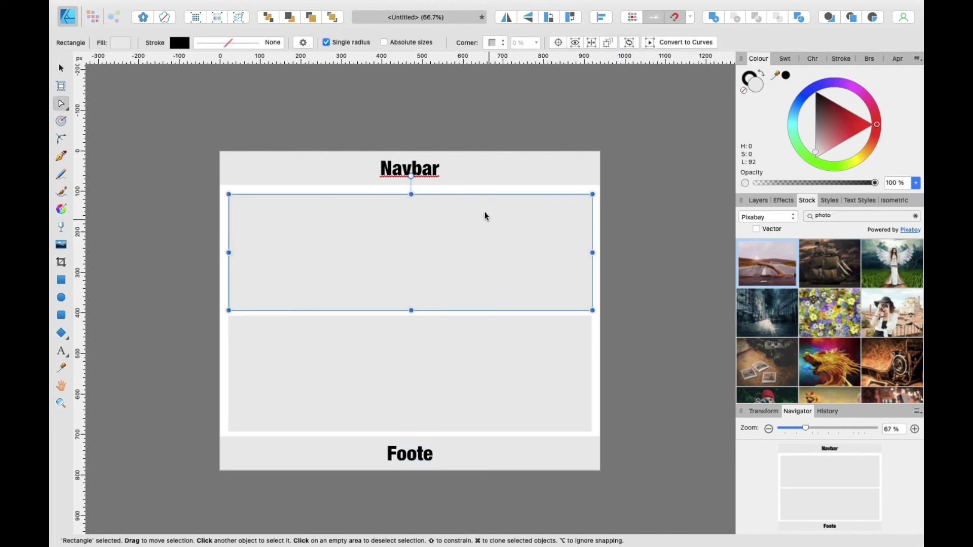
{"action": "key", "text": "v"}
{"action": "left_click", "coordinate": [299, 125]}
{"action": "key", "text": "p"}
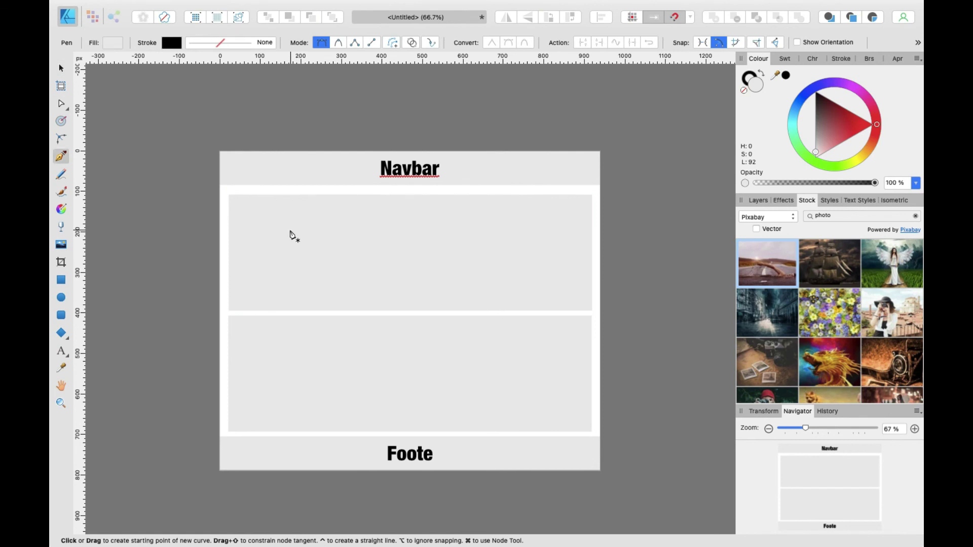
{"action": "left_click", "coordinate": [290, 230]}
{"action": "left_click", "coordinate": [402, 262], "text": "shift"}
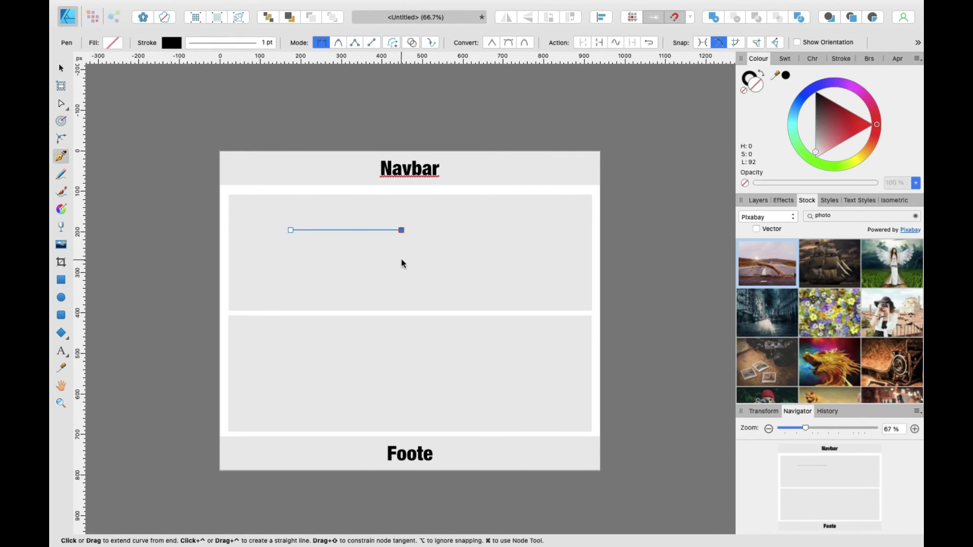
{"action": "key", "text": "v"}
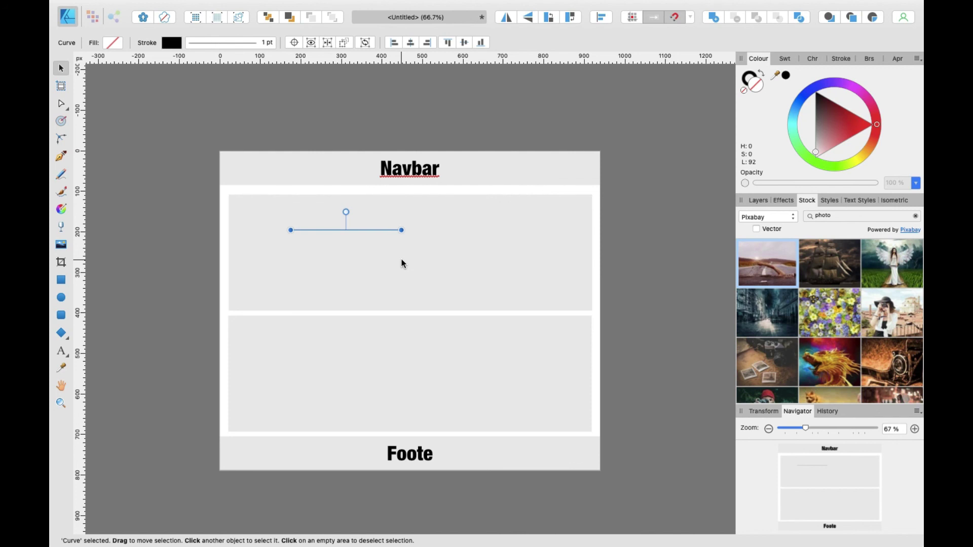
{"action": "key", "text": "ctrl+z"}
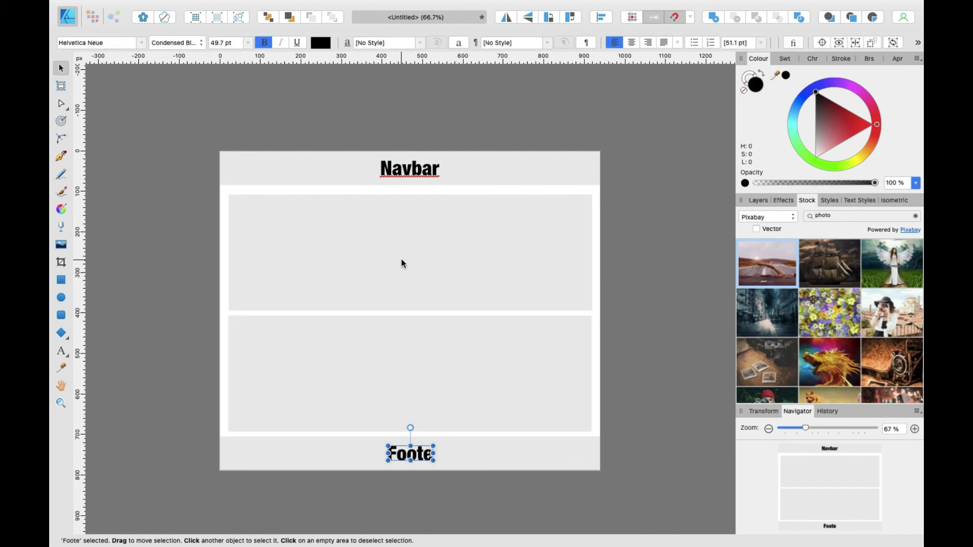